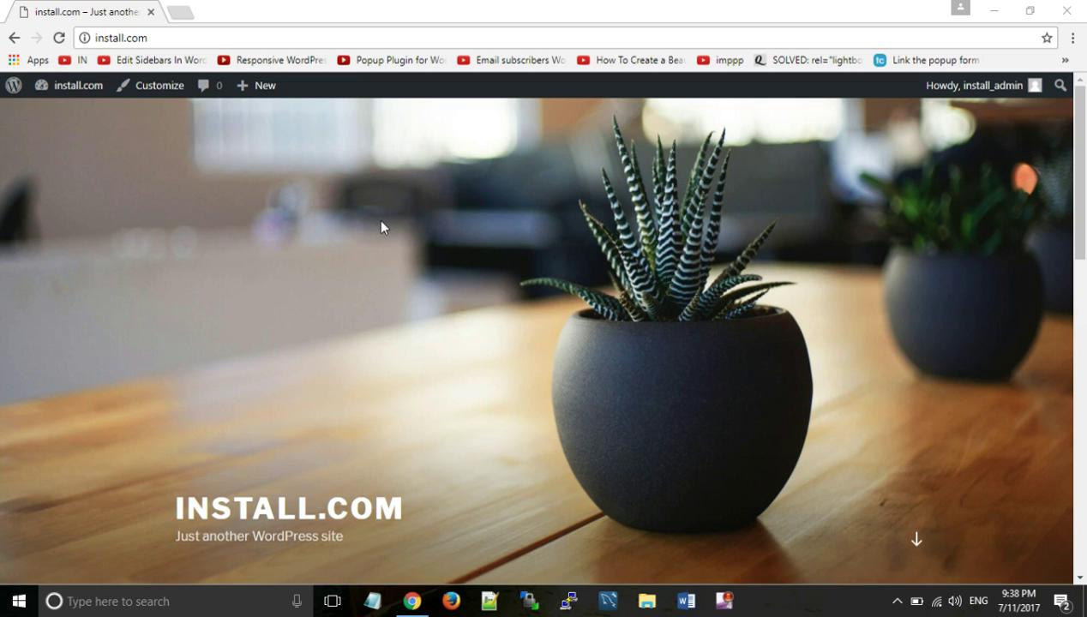
Open the Themes management page of the install.com site's admin area
{"action": "mouse_move", "coordinate": [70, 95]}
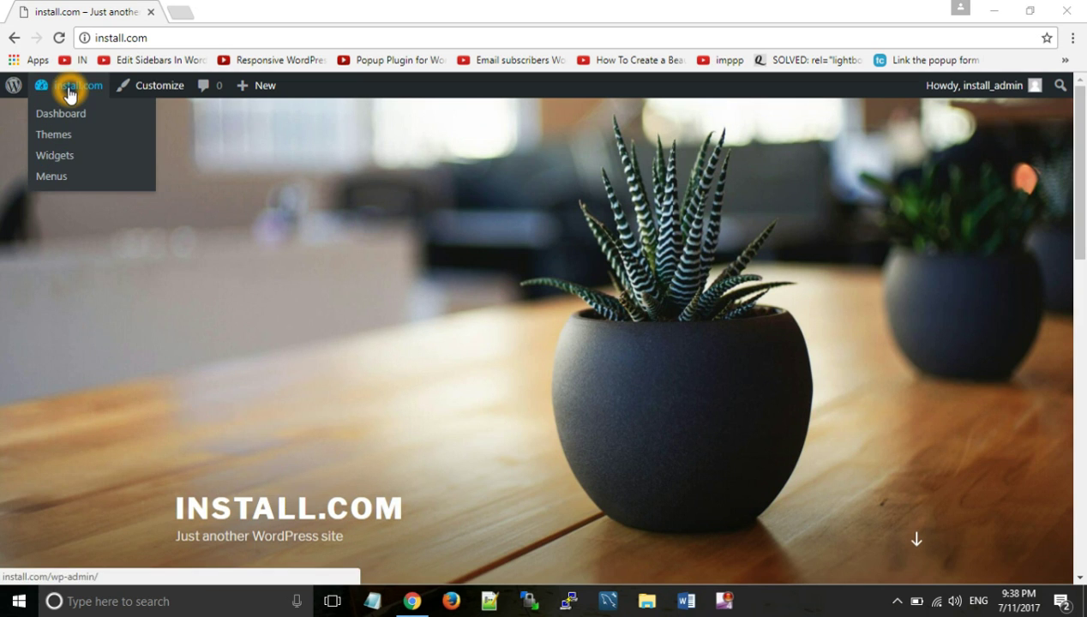
{"action": "left_click", "coordinate": [61, 142]}
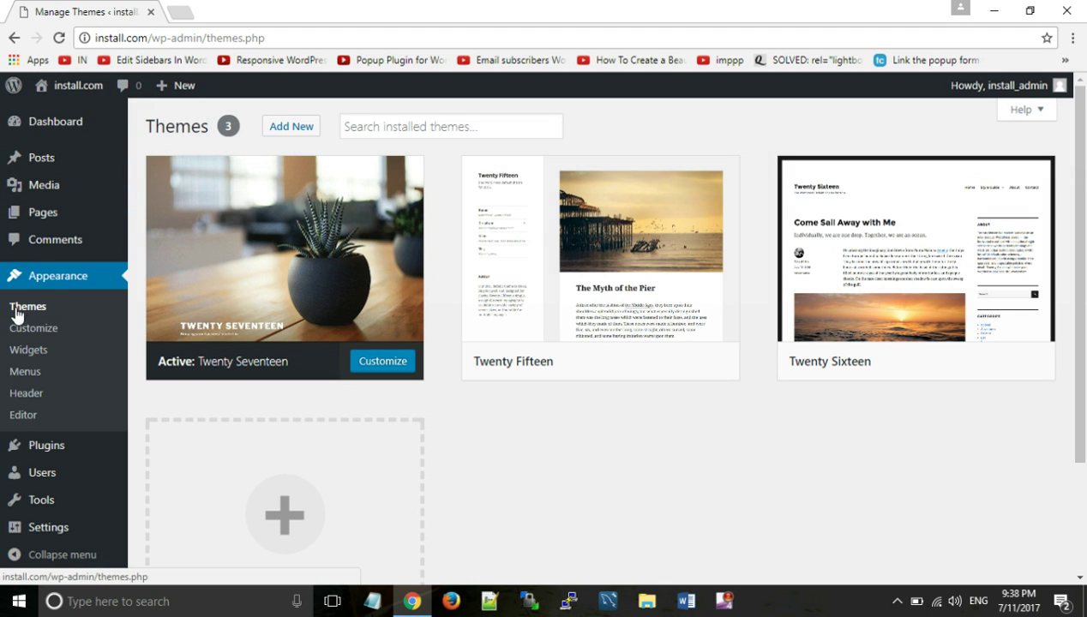
{"action": "left_click", "coordinate": [43, 307]}
{"action": "left_click", "coordinate": [65, 277]}
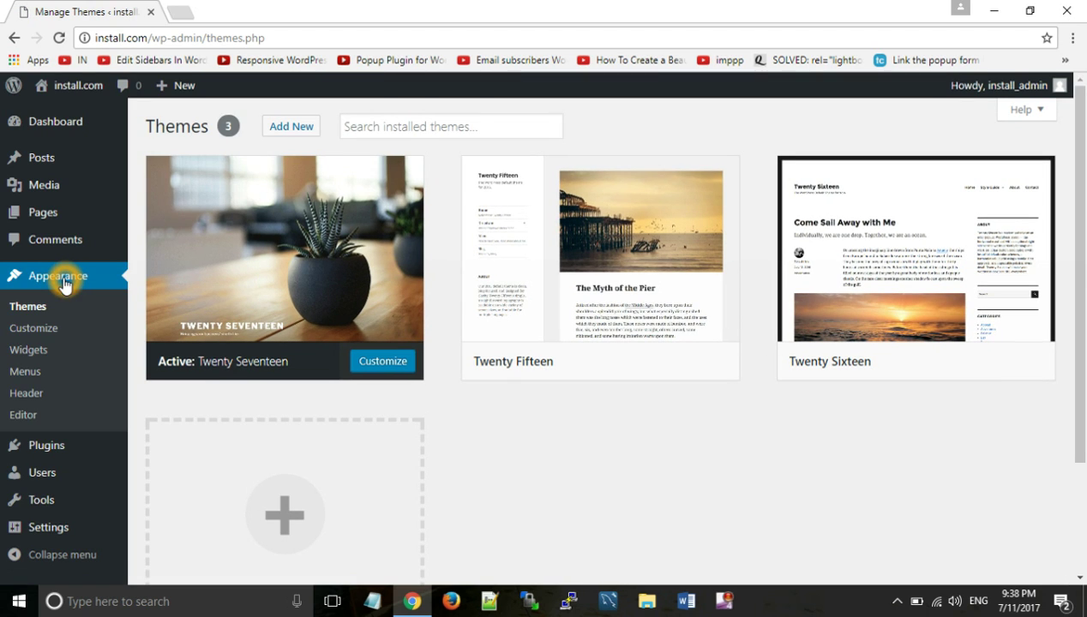
{"action": "left_click", "coordinate": [19, 310]}
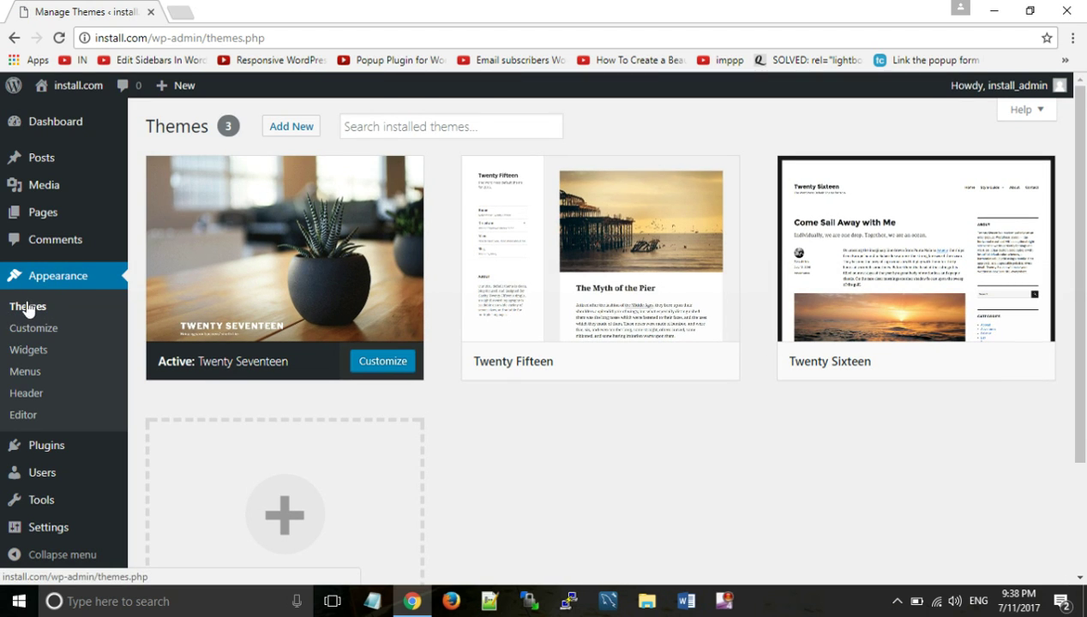
{"action": "left_click", "coordinate": [295, 125]}
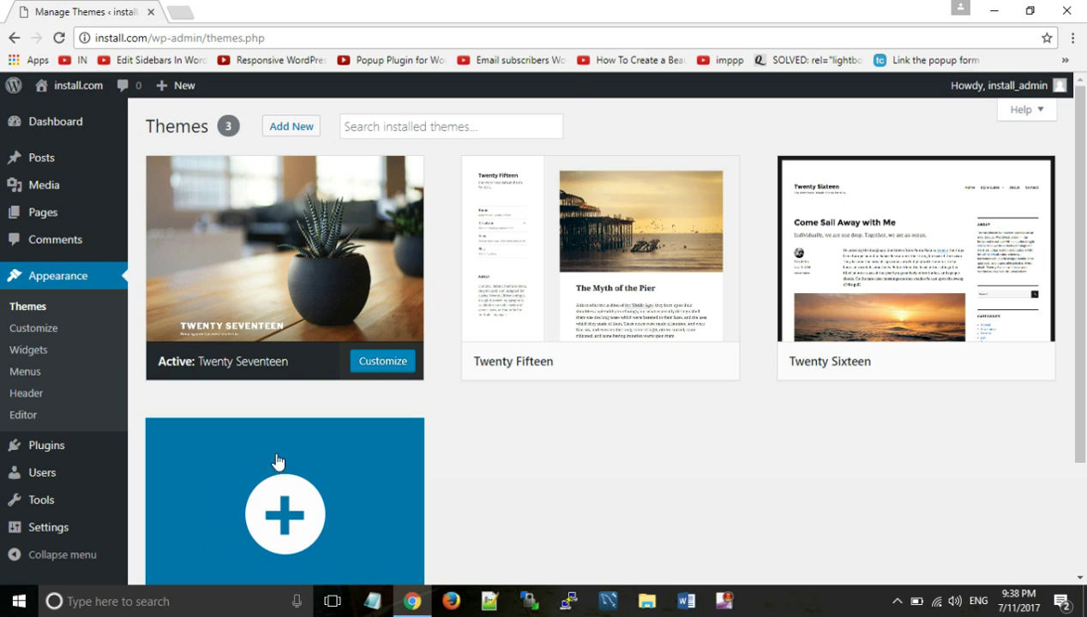
{"action": "left_click", "coordinate": [284, 526]}
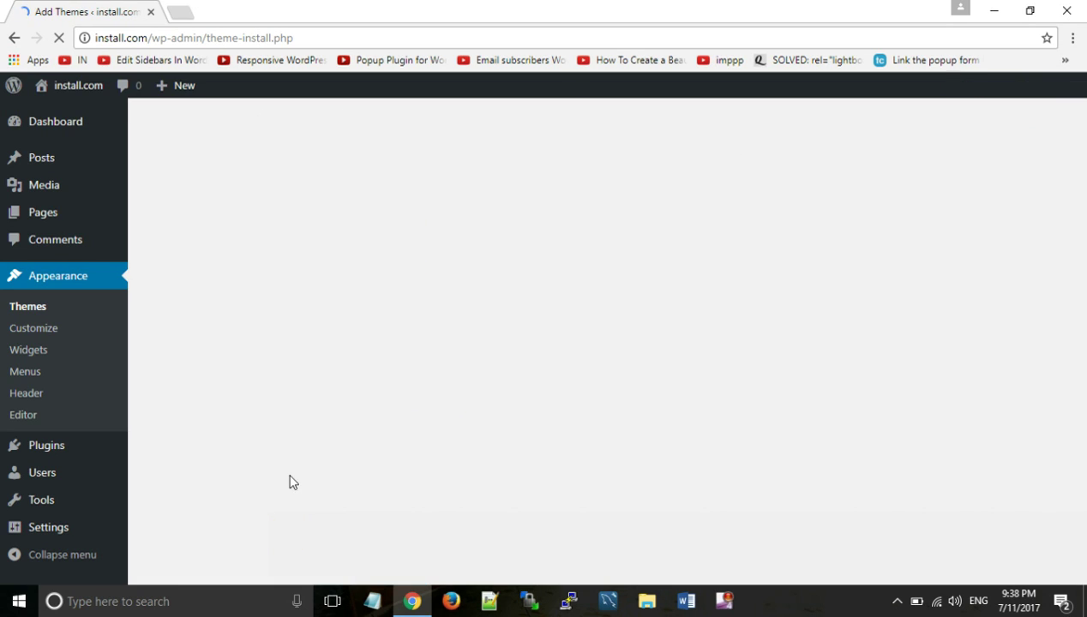
{"action": "left_click", "coordinate": [287, 470]}
{"action": "left_click", "coordinate": [295, 394]}
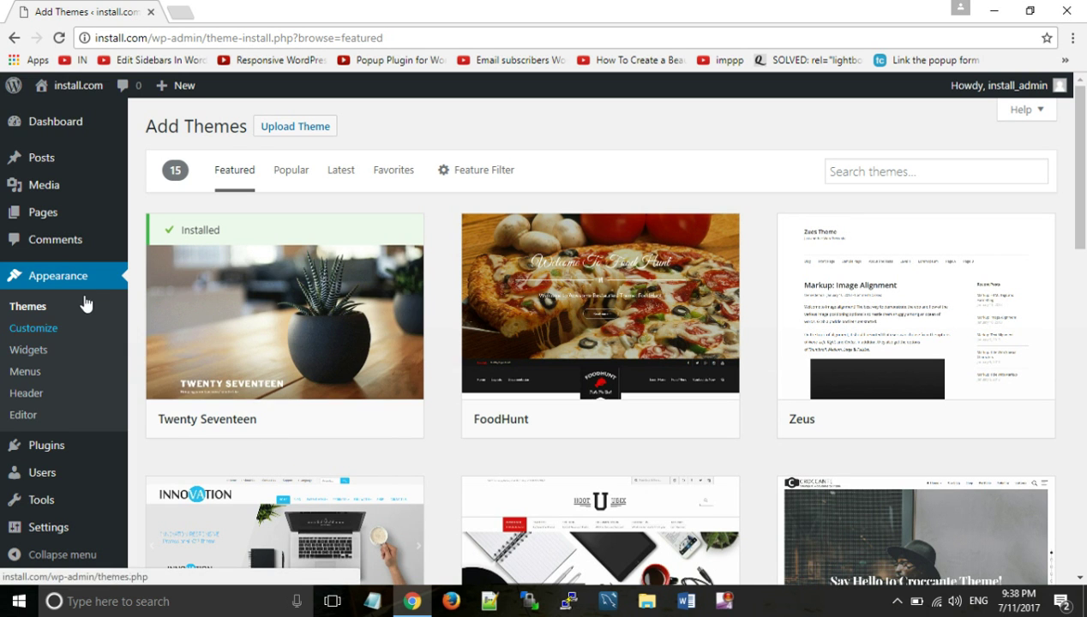
{"action": "left_click", "coordinate": [15, 40]}
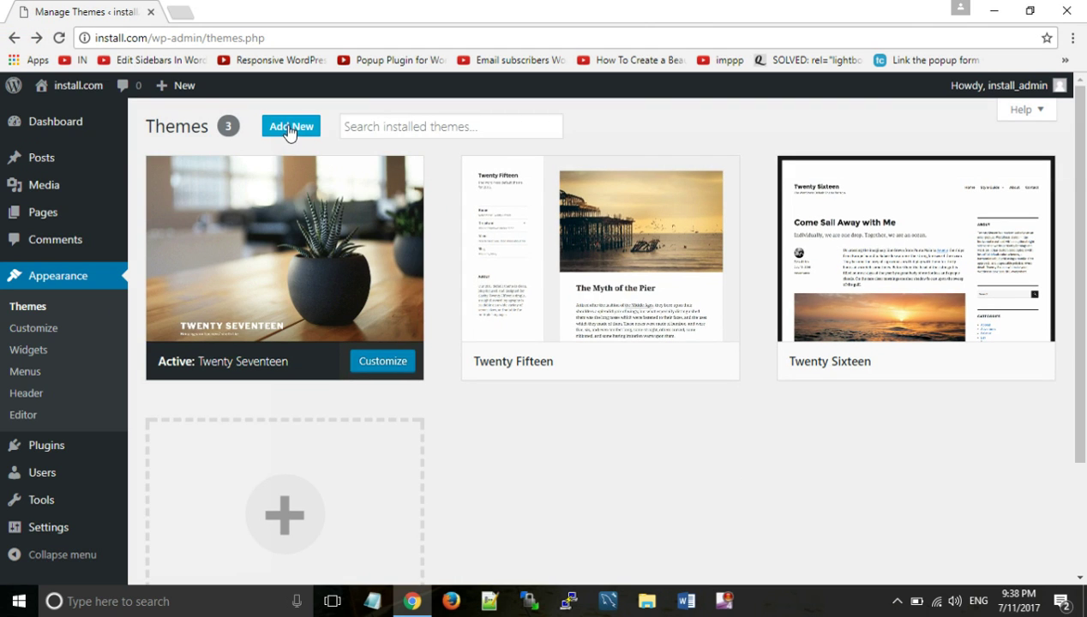
Open the page for adding new themes and look through the featured themes
{"action": "left_click", "coordinate": [289, 130]}
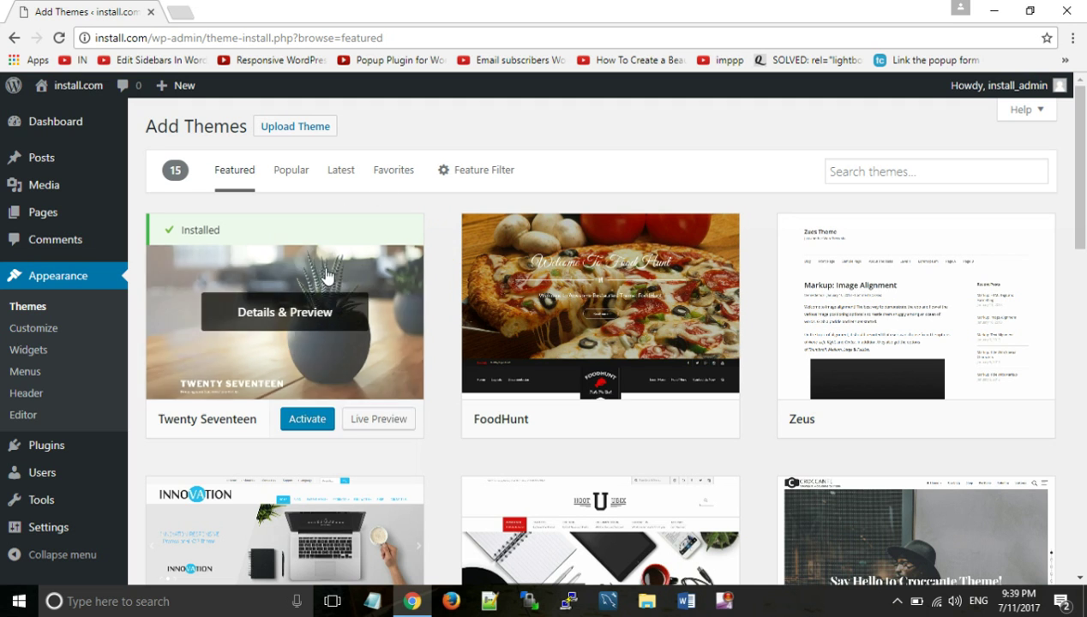
{"action": "mouse_move", "coordinate": [572, 319]}
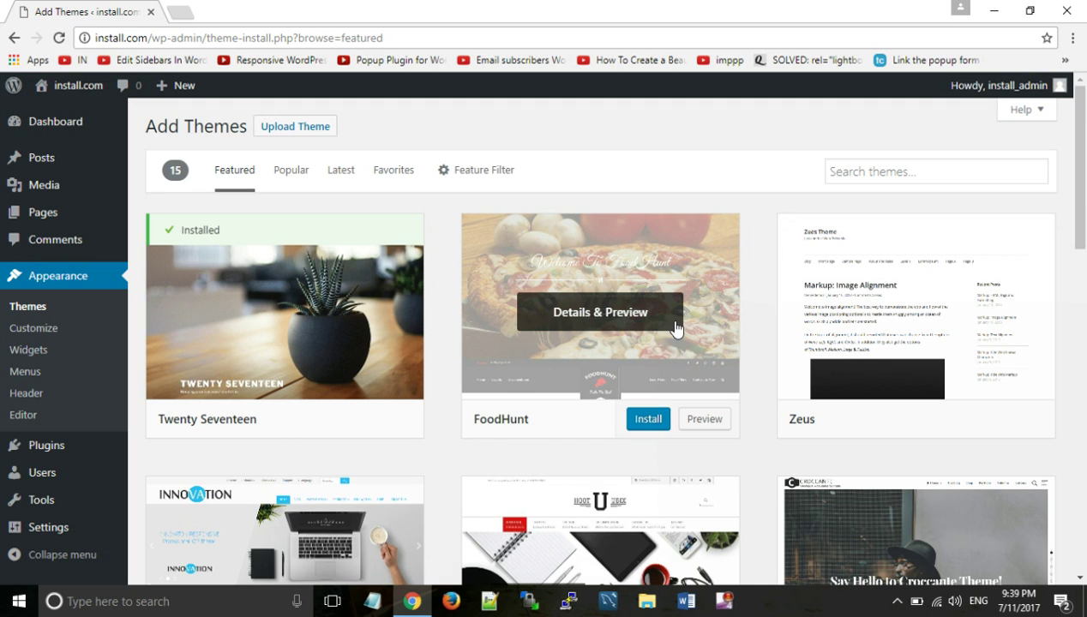
{"action": "scroll", "coordinate": [685, 351], "scroll_direction": "down", "scroll_amount": 4}
{"action": "scroll", "coordinate": [687, 168], "scroll_direction": "up", "scroll_amount": 4}
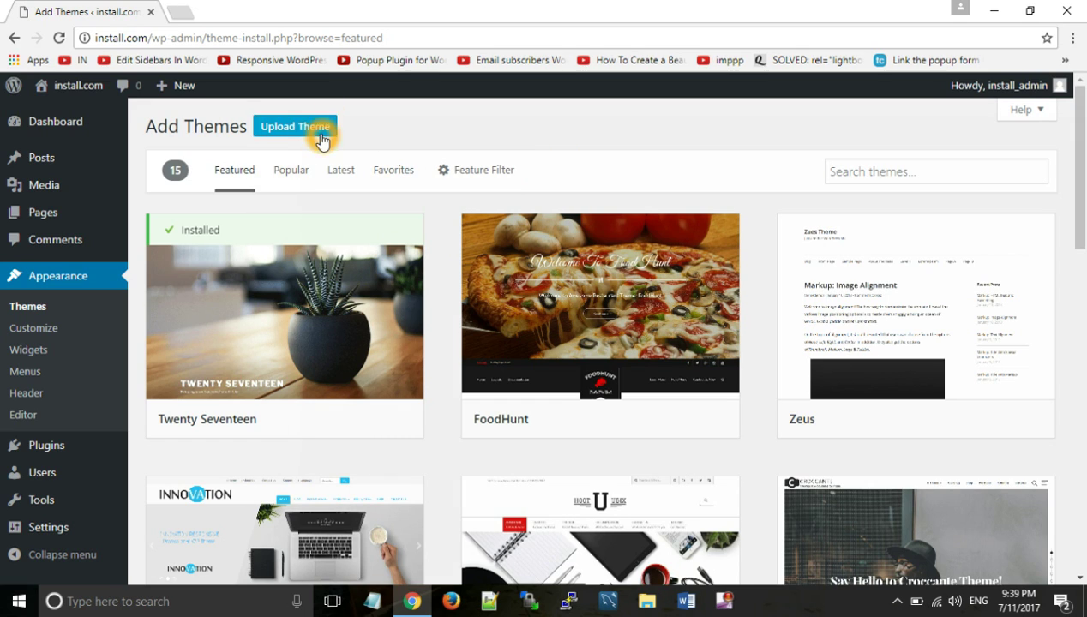
{"action": "left_click", "coordinate": [605, 171]}
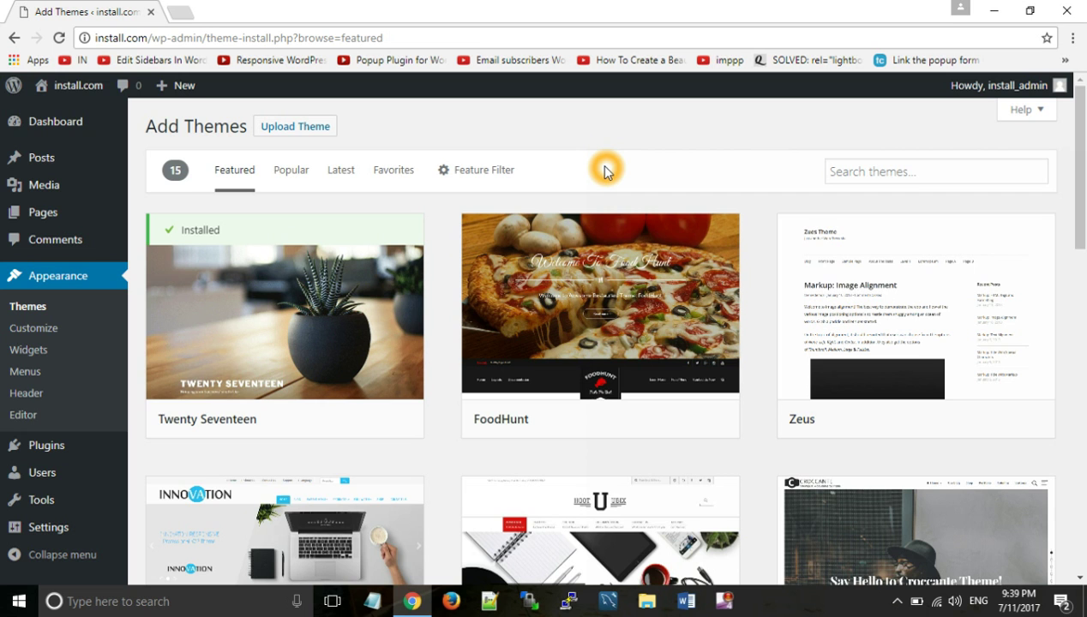
{"action": "scroll", "coordinate": [605, 171], "scroll_direction": "down", "scroll_amount": 8}
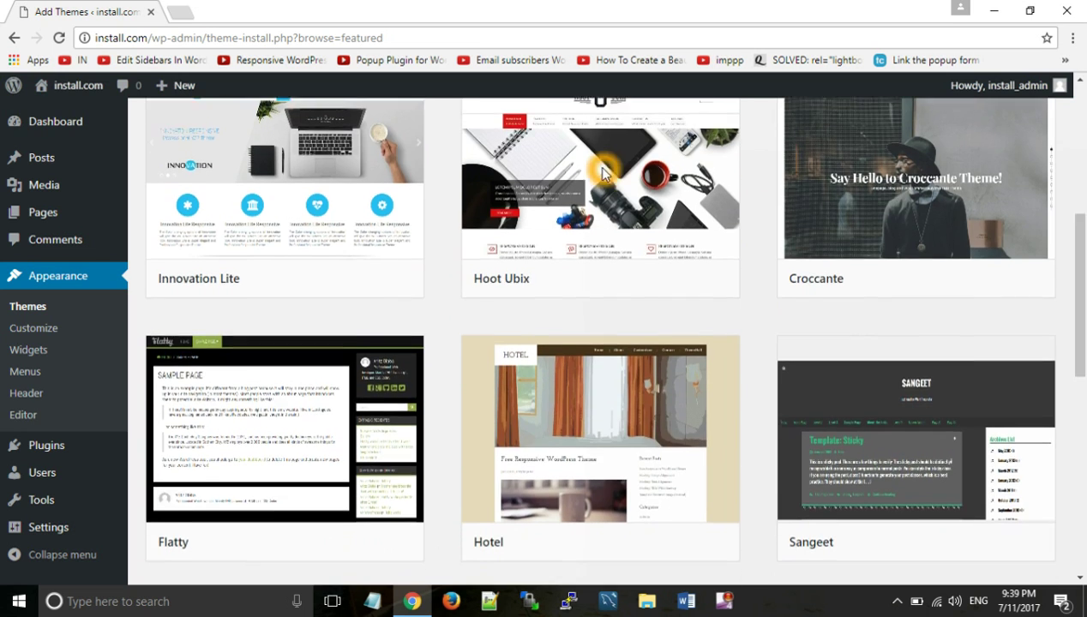
{"action": "scroll", "coordinate": [604, 175], "scroll_direction": "up", "scroll_amount": 8}
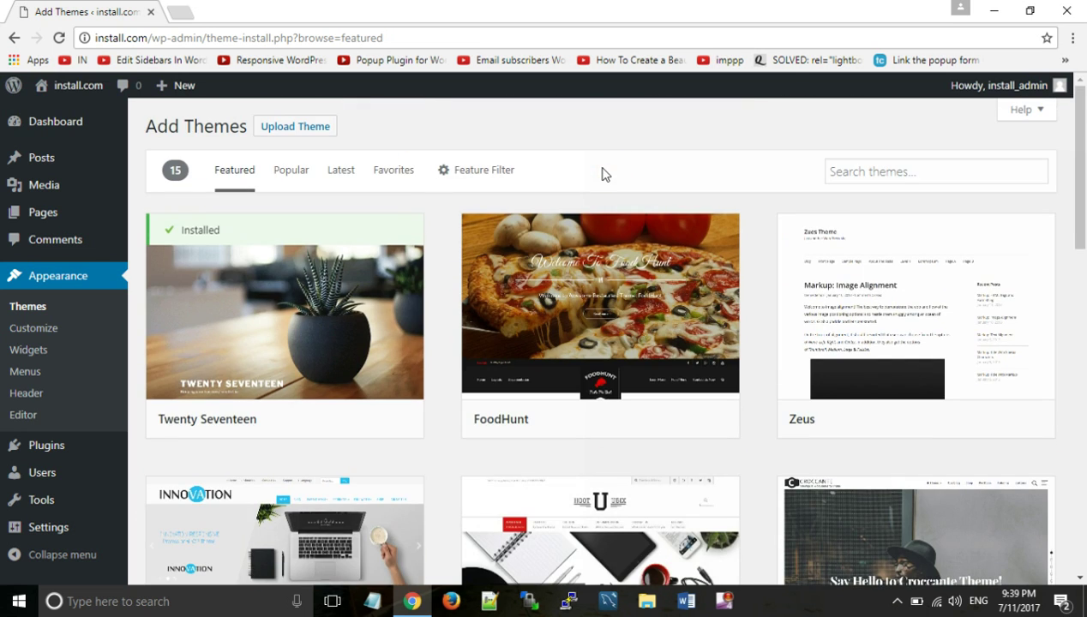
Find the Sydney theme among the popular themes, then install and activate it
{"action": "left_click", "coordinate": [289, 173]}
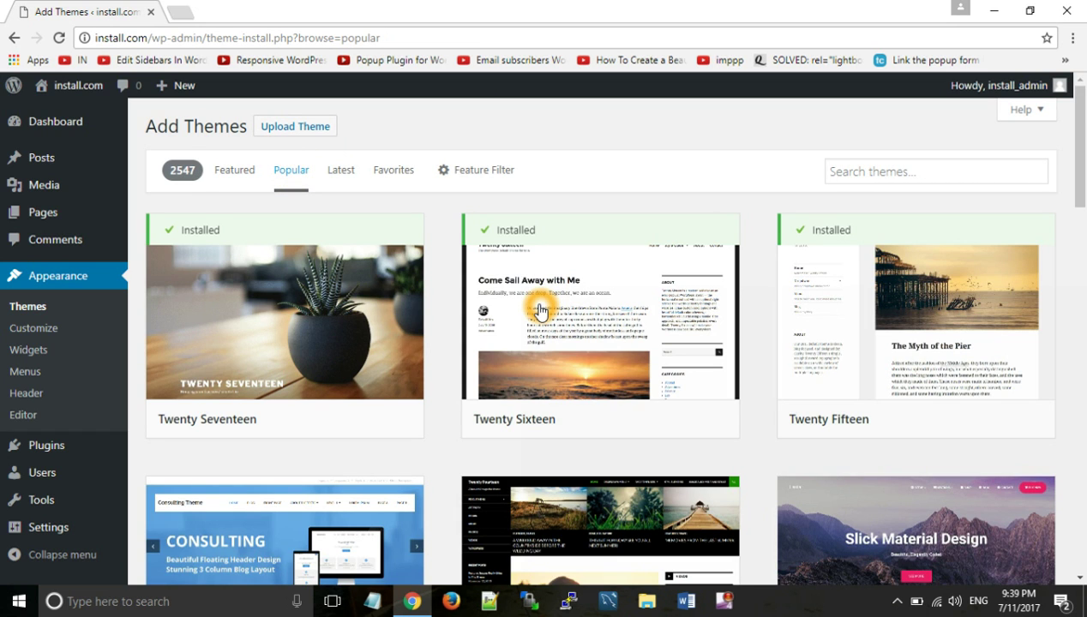
{"action": "scroll", "coordinate": [540, 311], "scroll_direction": "down", "scroll_amount": 5}
{"action": "mouse_move", "coordinate": [316, 469]}
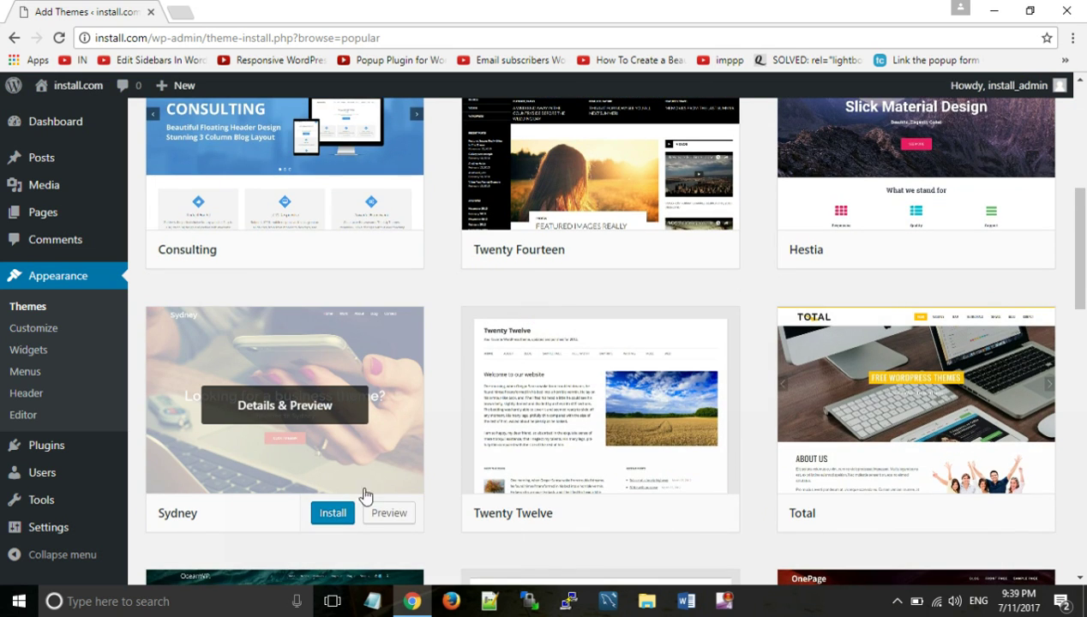
{"action": "mouse_move", "coordinate": [262, 485]}
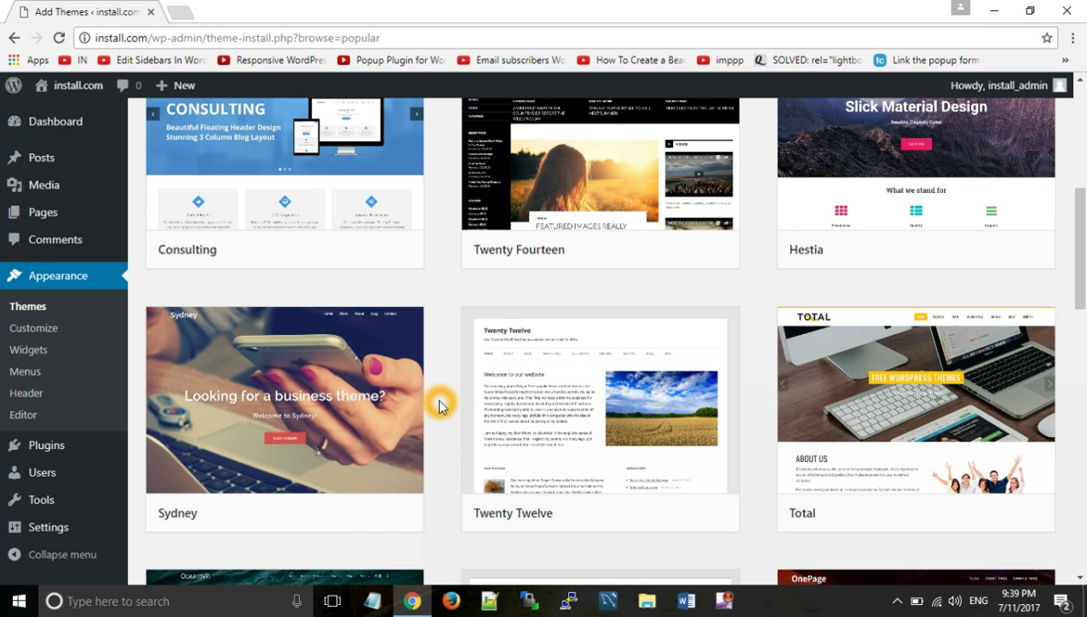
{"action": "left_click", "coordinate": [334, 514]}
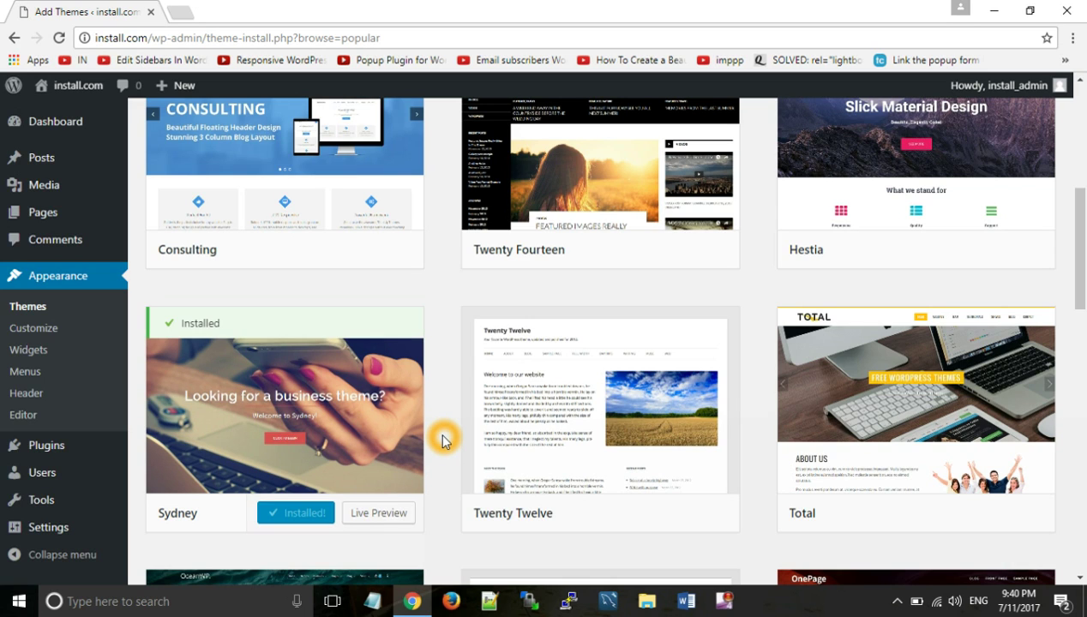
{"action": "mouse_move", "coordinate": [237, 437]}
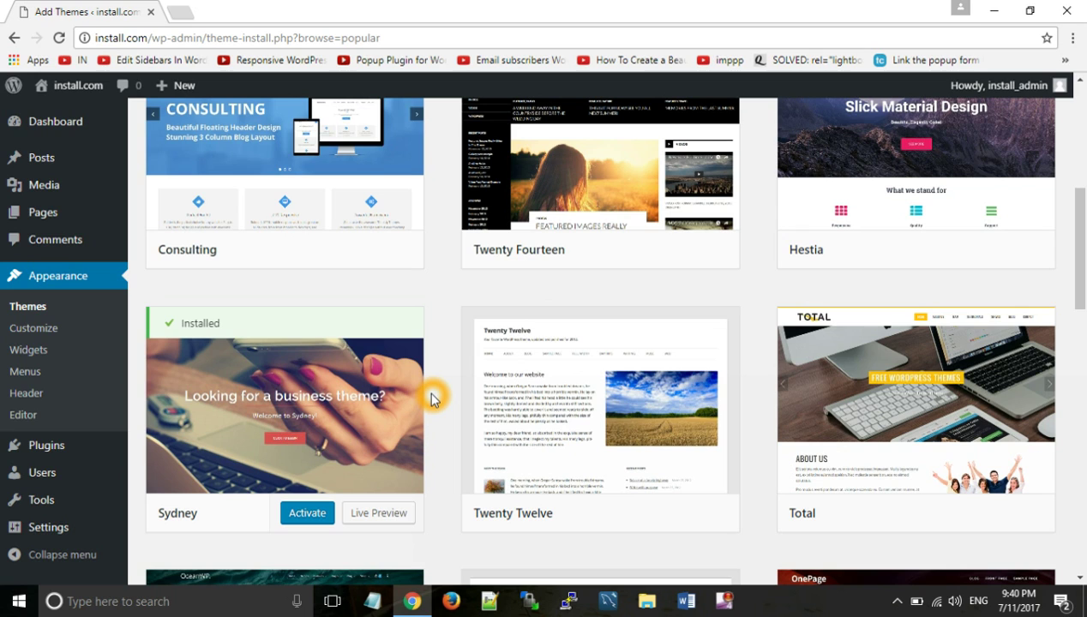
{"action": "left_click", "coordinate": [307, 514]}
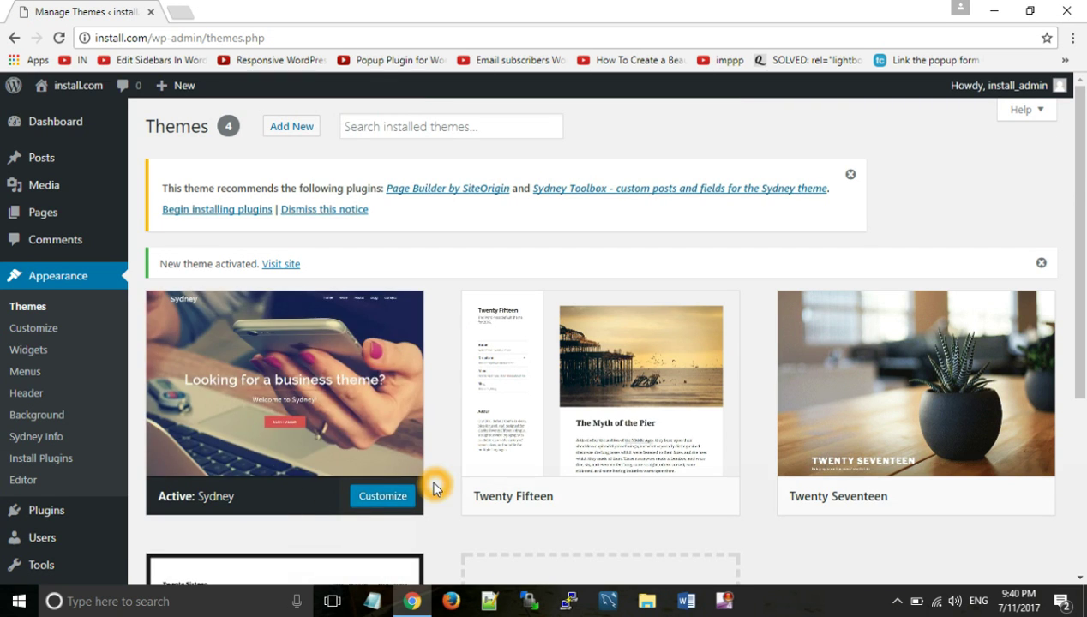
Look over the installed themes and check the site's front page with the Sydney theme
{"action": "scroll", "coordinate": [433, 488], "scroll_direction": "down", "scroll_amount": 2}
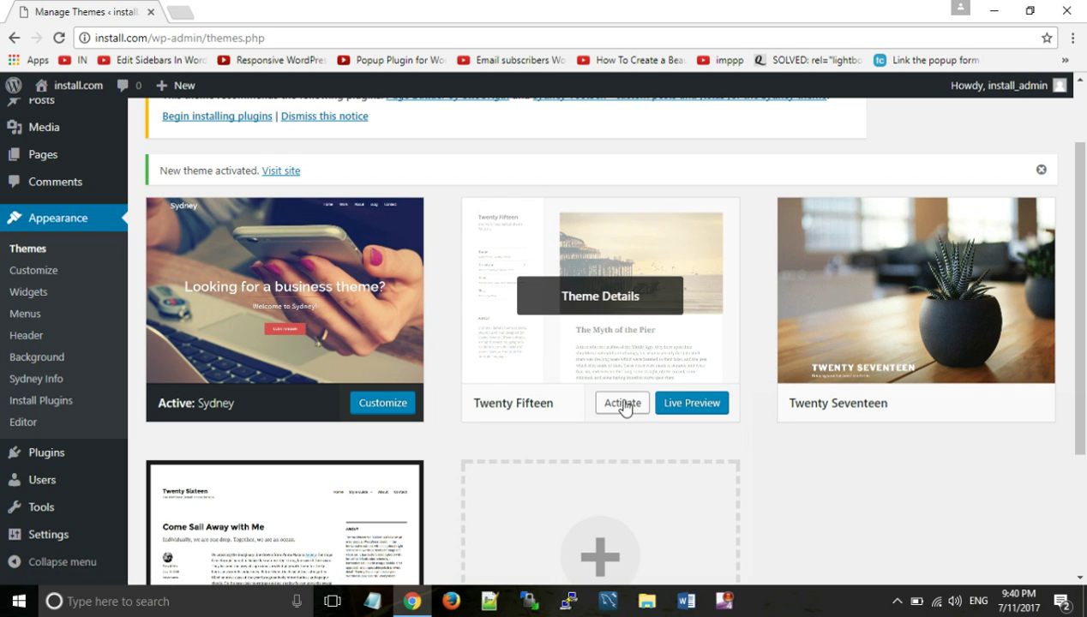
{"action": "scroll", "coordinate": [892, 432], "scroll_direction": "down", "scroll_amount": 2}
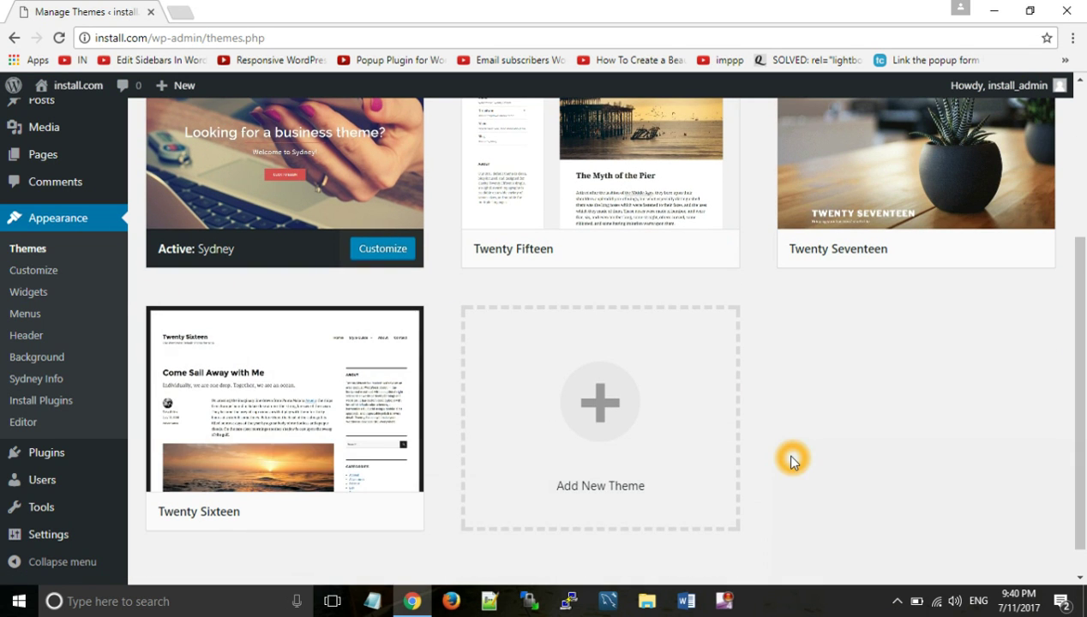
{"action": "scroll", "coordinate": [792, 459], "scroll_direction": "up", "scroll_amount": 3}
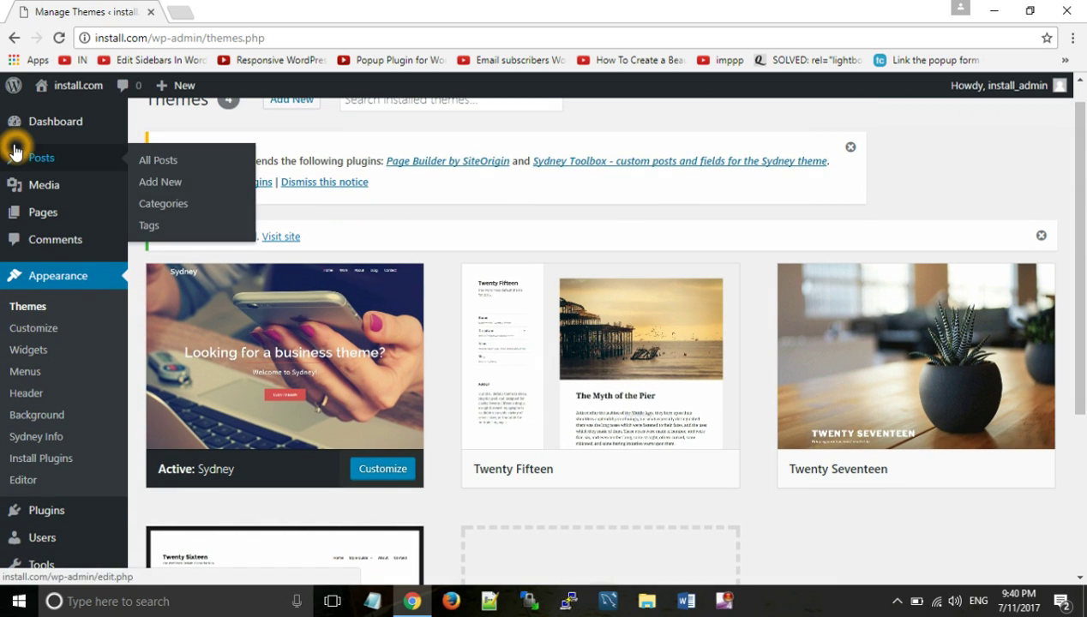
{"action": "mouse_move", "coordinate": [75, 91]}
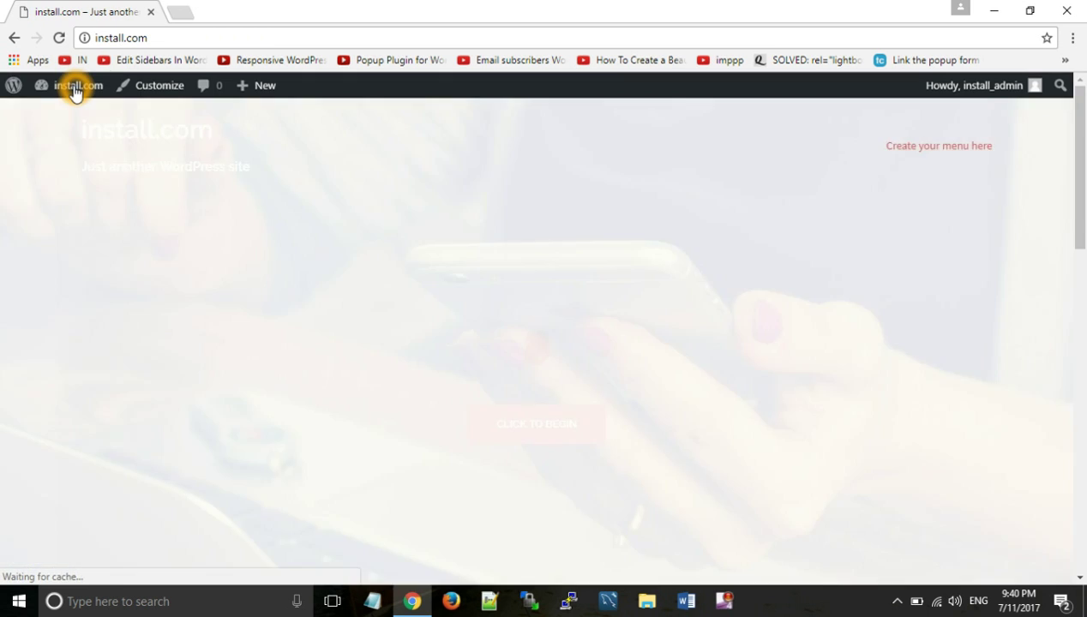
{"action": "scroll", "coordinate": [312, 300], "scroll_direction": "down", "scroll_amount": 10}
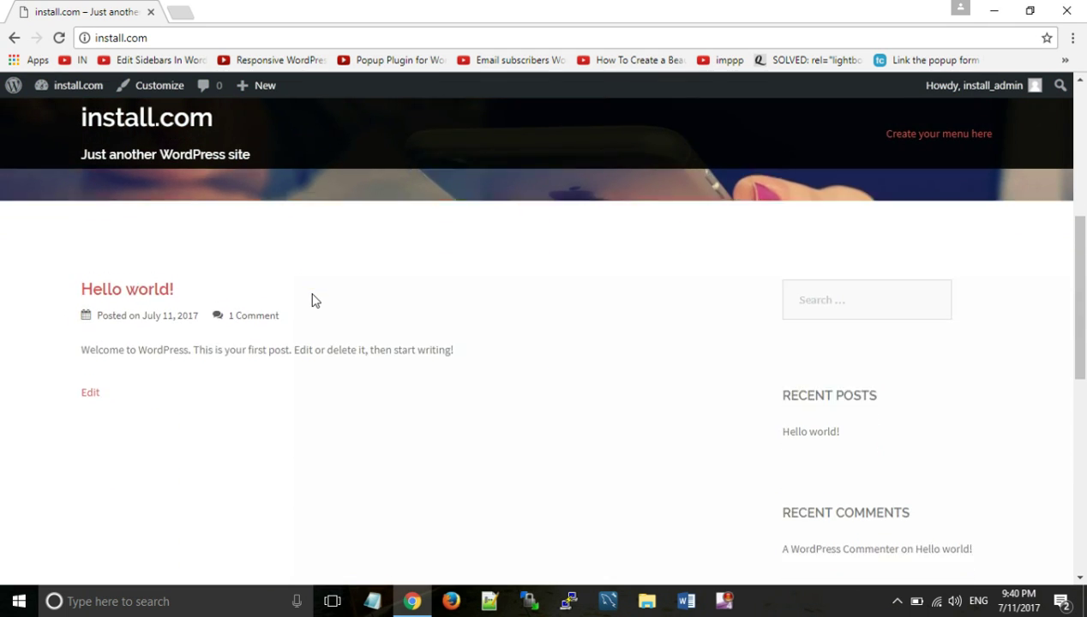
{"action": "scroll", "coordinate": [331, 281], "scroll_direction": "up", "scroll_amount": 10}
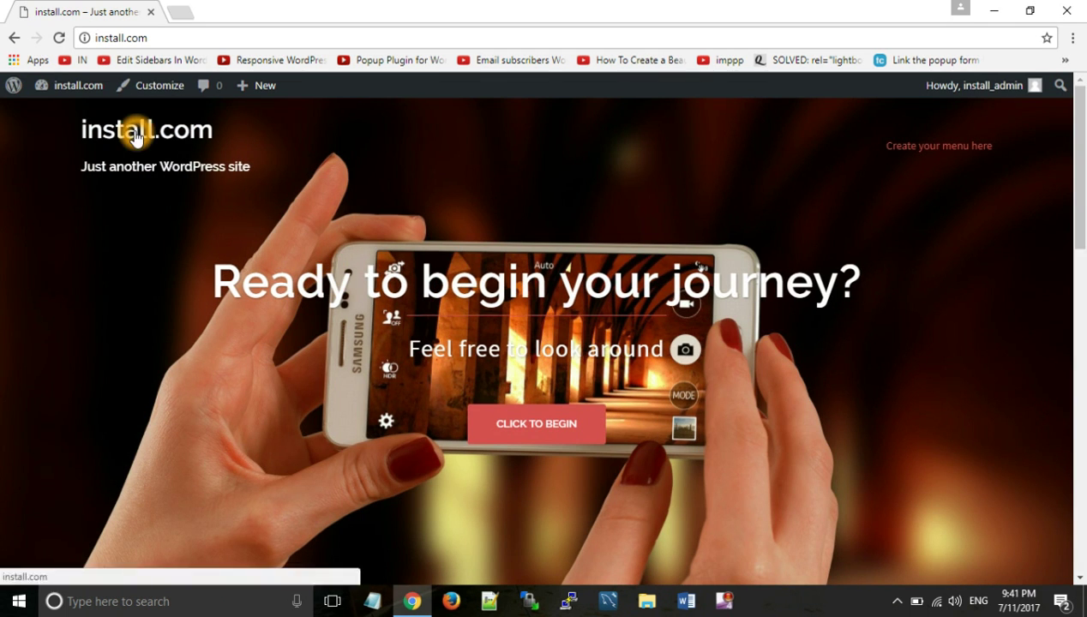
Return to the Themes management page in the admin area and dismiss the recommended plugins notice
{"action": "left_click", "coordinate": [60, 86]}
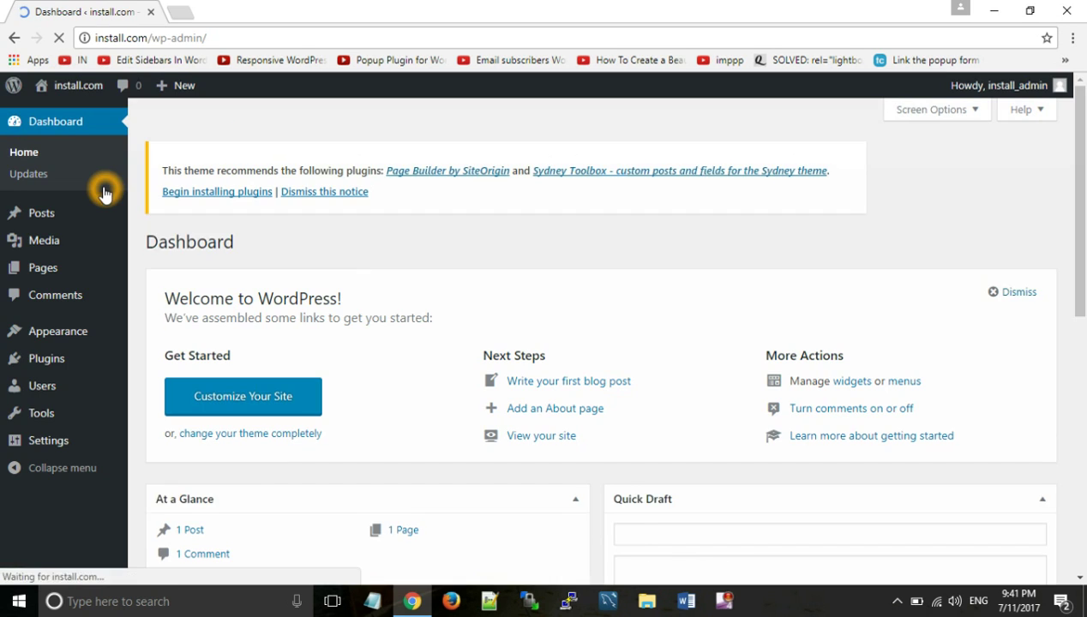
{"action": "mouse_move", "coordinate": [52, 339]}
{"action": "left_click", "coordinate": [159, 341]}
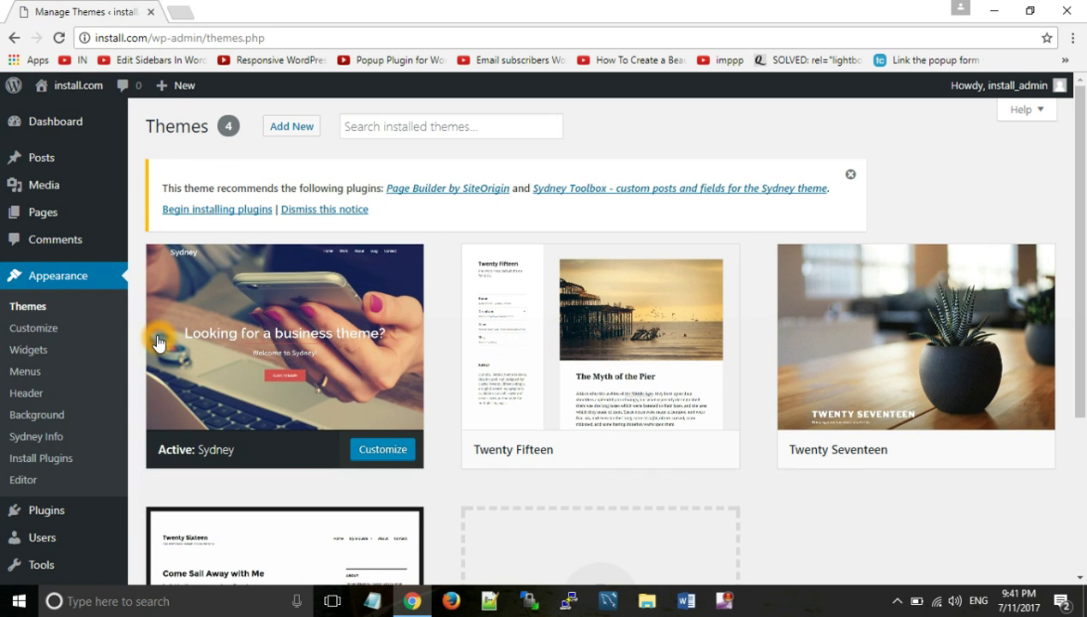
{"action": "left_click", "coordinate": [851, 175]}
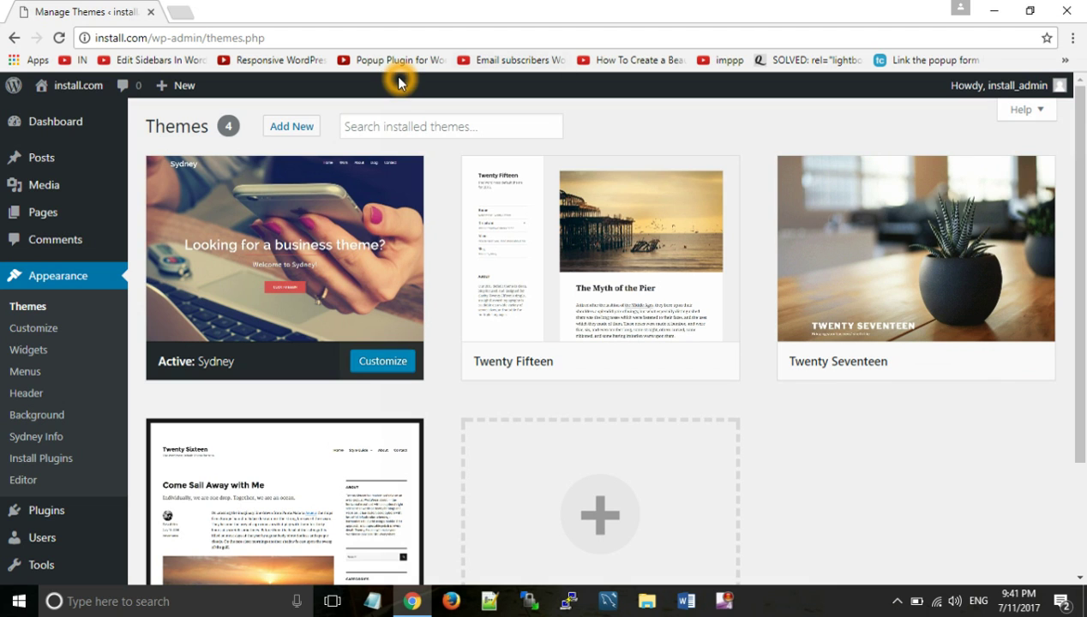
Upload and install the theme archive arcade-basic.1.1.0.zip from the Themes folder in Downloads
{"action": "left_click", "coordinate": [287, 134]}
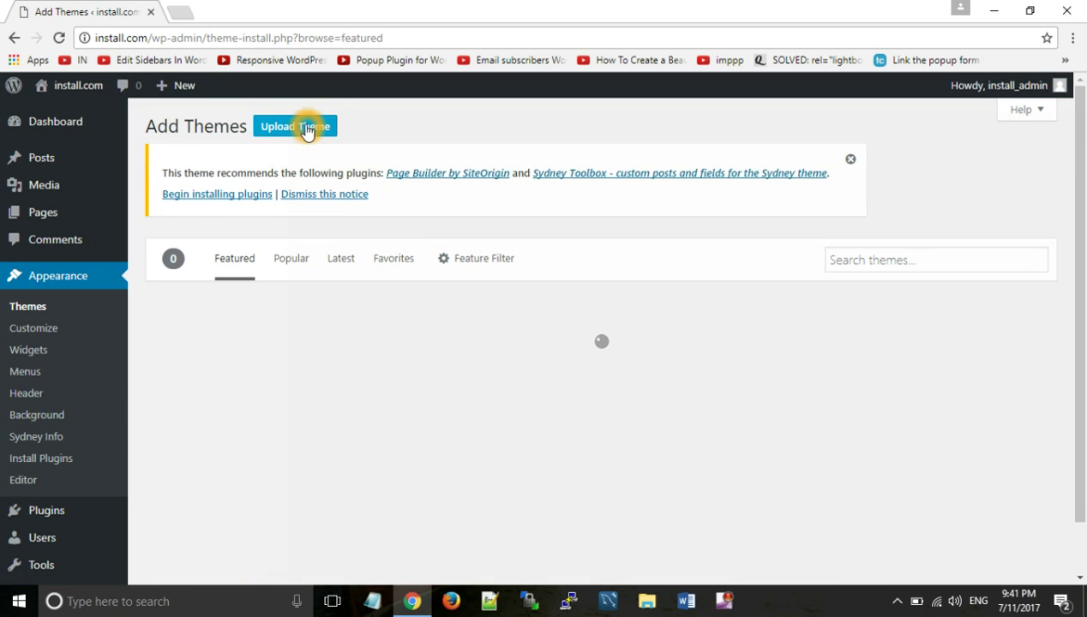
{"action": "left_click", "coordinate": [307, 131]}
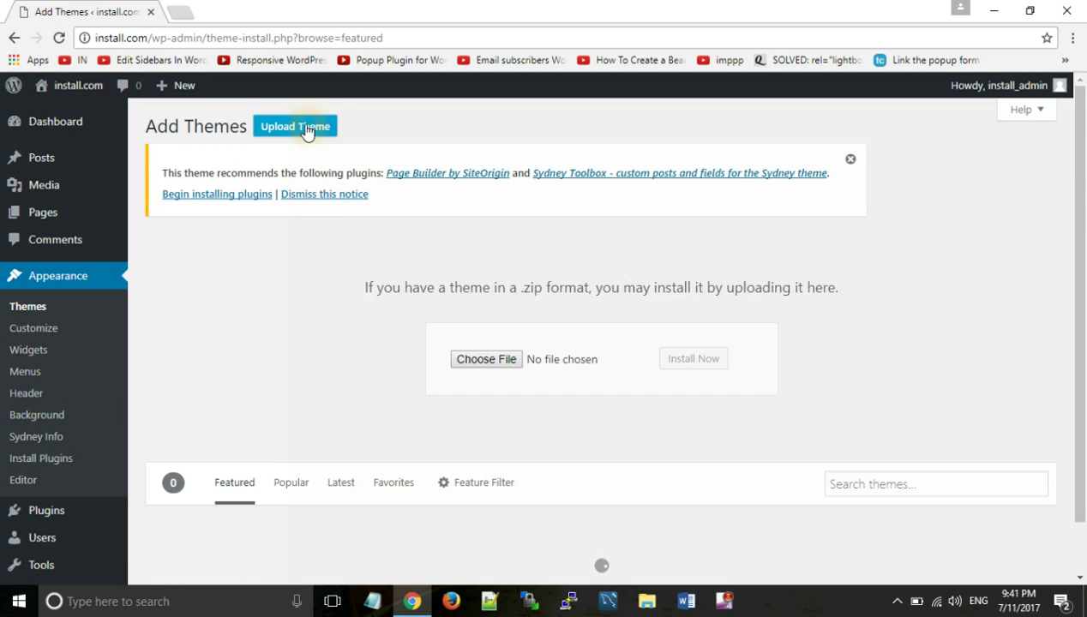
{"action": "left_click", "coordinate": [480, 361]}
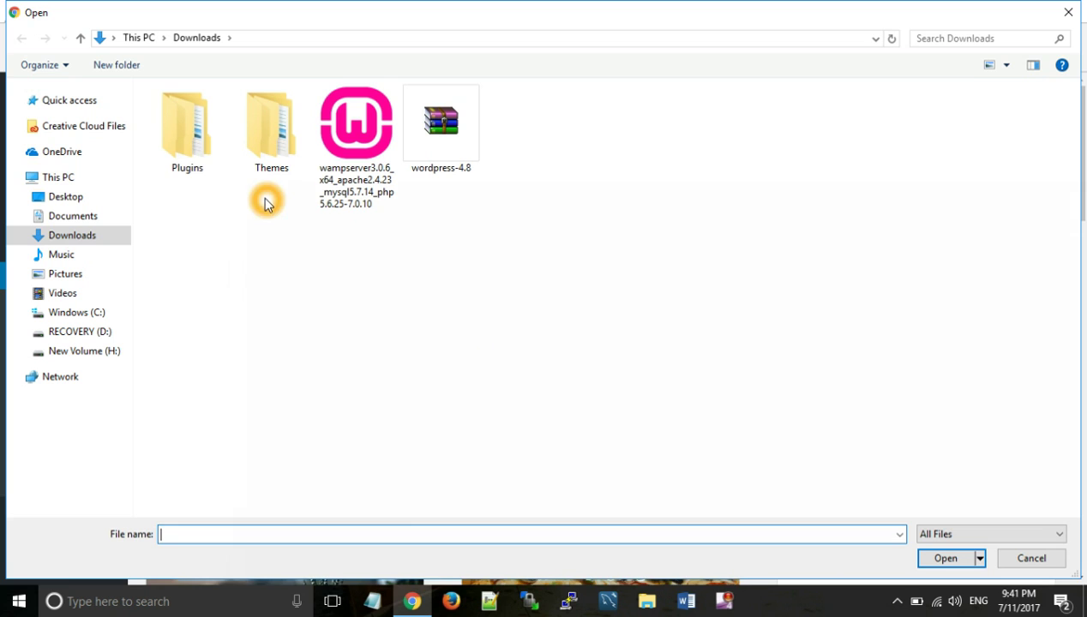
{"action": "double_click", "coordinate": [270, 148]}
{"action": "left_click", "coordinate": [202, 114]}
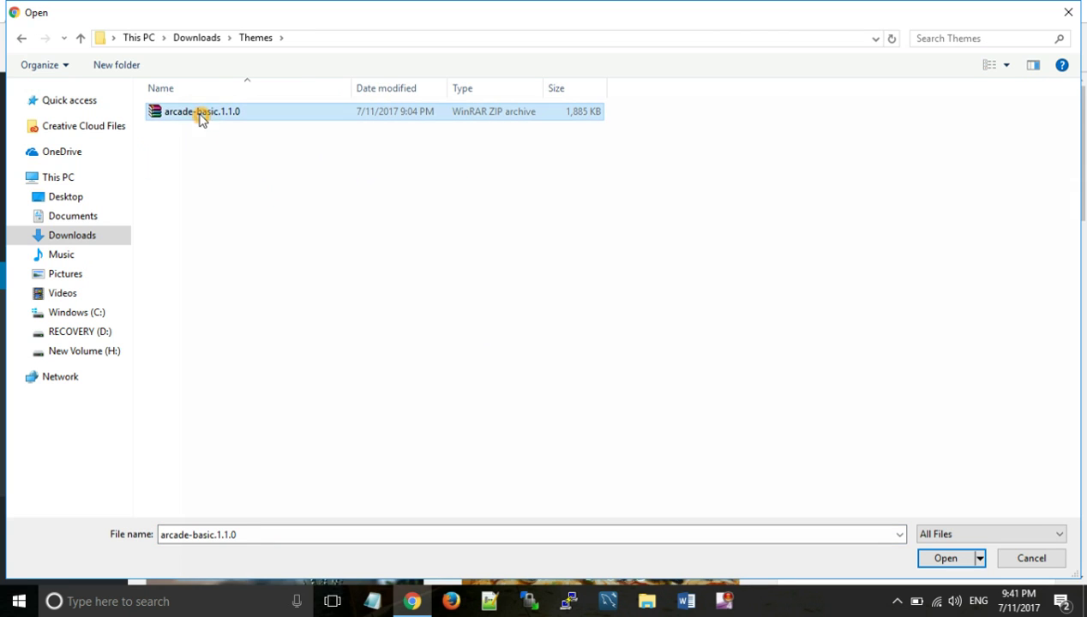
{"action": "left_click", "coordinate": [951, 561]}
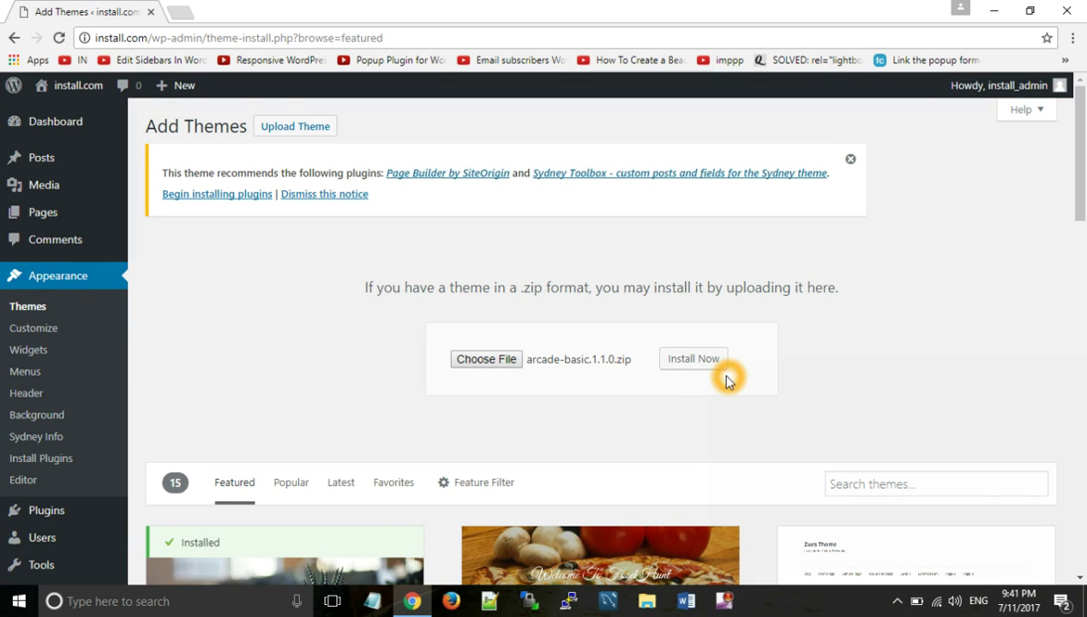
{"action": "left_click", "coordinate": [696, 360]}
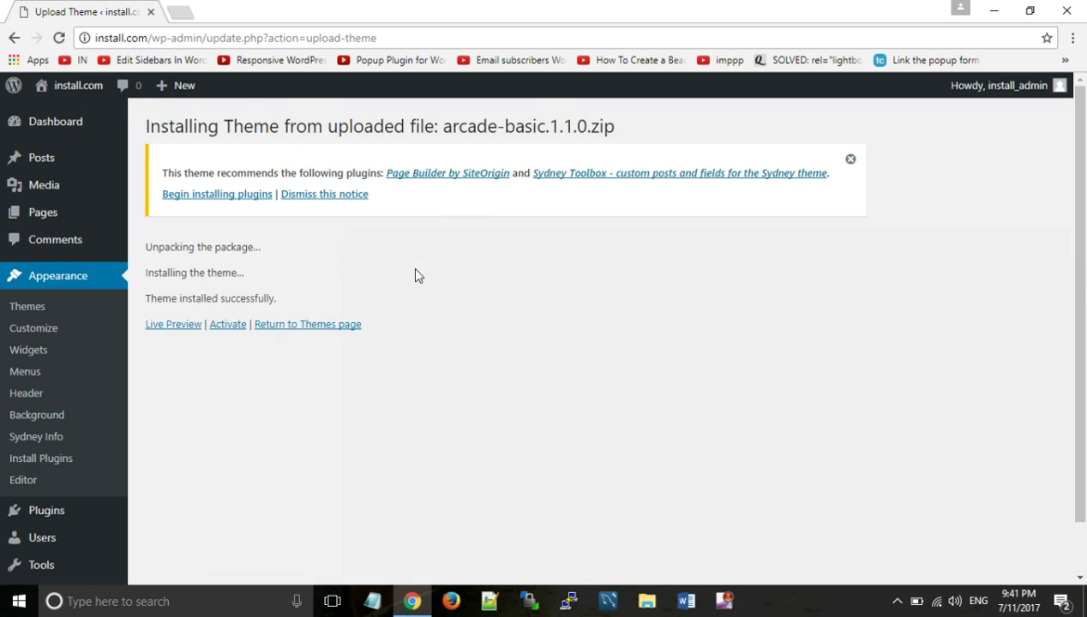
Activate the newly uploaded Arcade Basic theme
{"action": "left_click", "coordinate": [397, 290]}
{"action": "left_click", "coordinate": [228, 340]}
{"action": "left_click", "coordinate": [237, 364]}
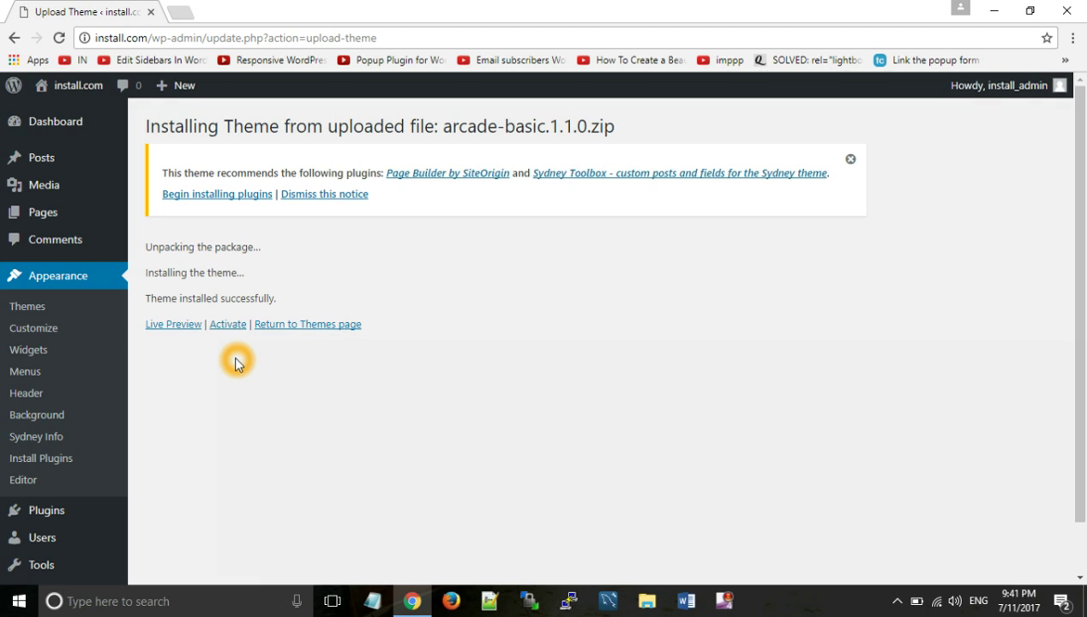
{"action": "left_click", "coordinate": [230, 327]}
{"action": "left_click", "coordinate": [230, 331]}
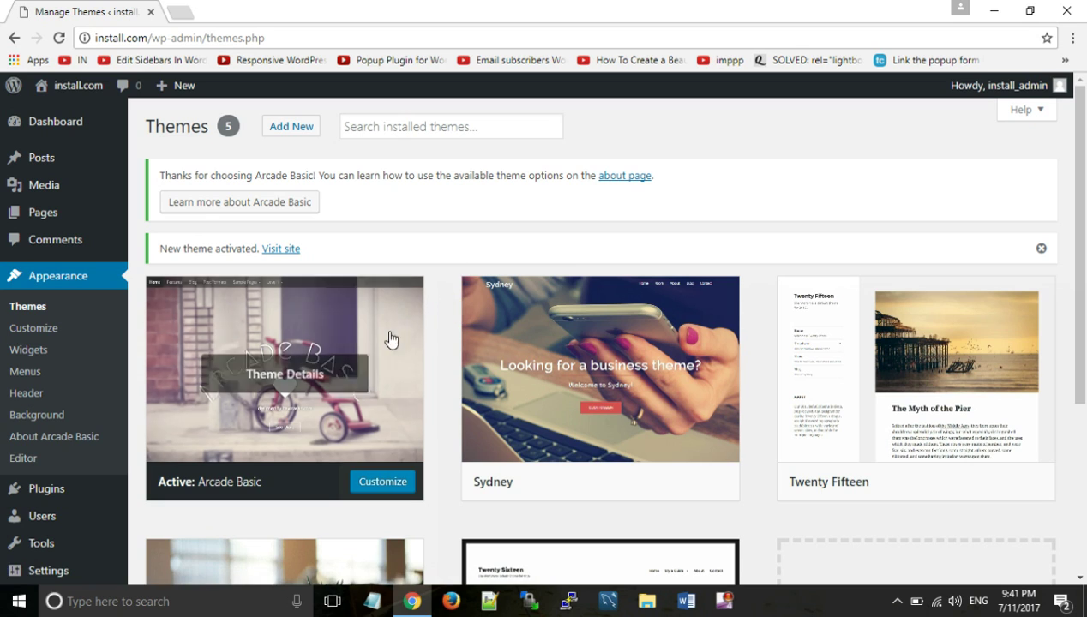
{"action": "left_click", "coordinate": [242, 349]}
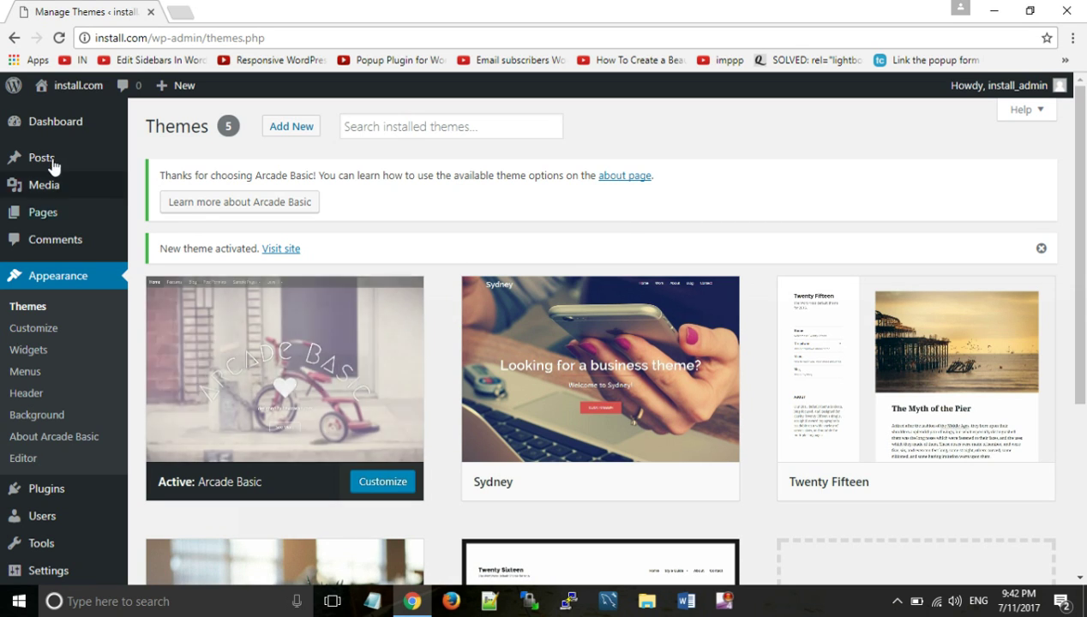
Open the site's front page and look over its layout with the Arcade Basic theme
{"action": "left_click", "coordinate": [69, 89]}
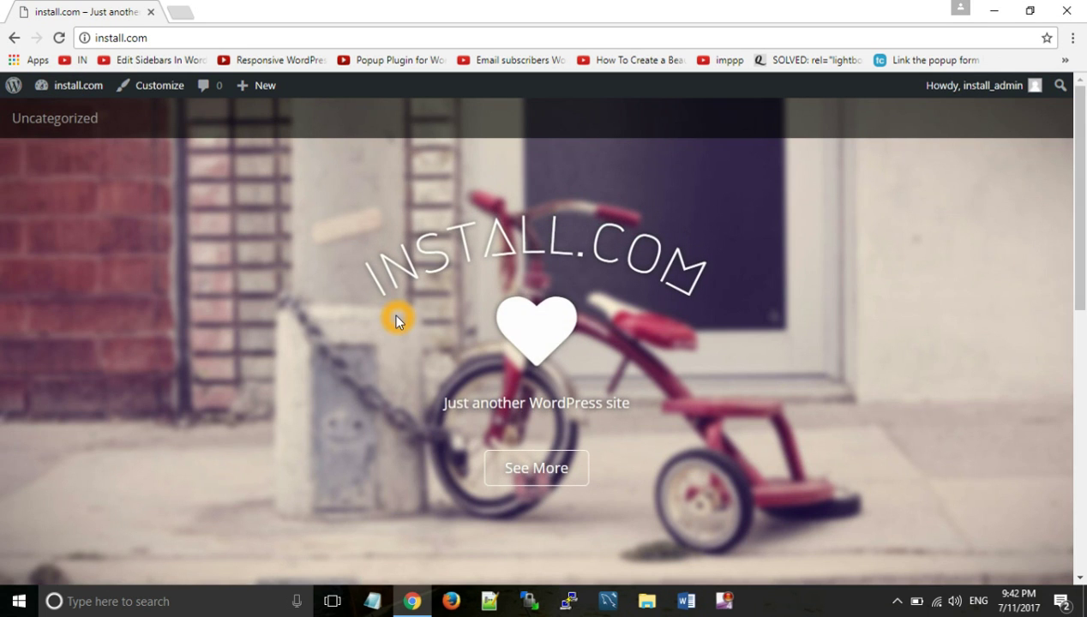
{"action": "scroll", "coordinate": [396, 315], "scroll_direction": "down", "scroll_amount": 5}
{"action": "scroll", "coordinate": [398, 316], "scroll_direction": "up", "scroll_amount": 4}
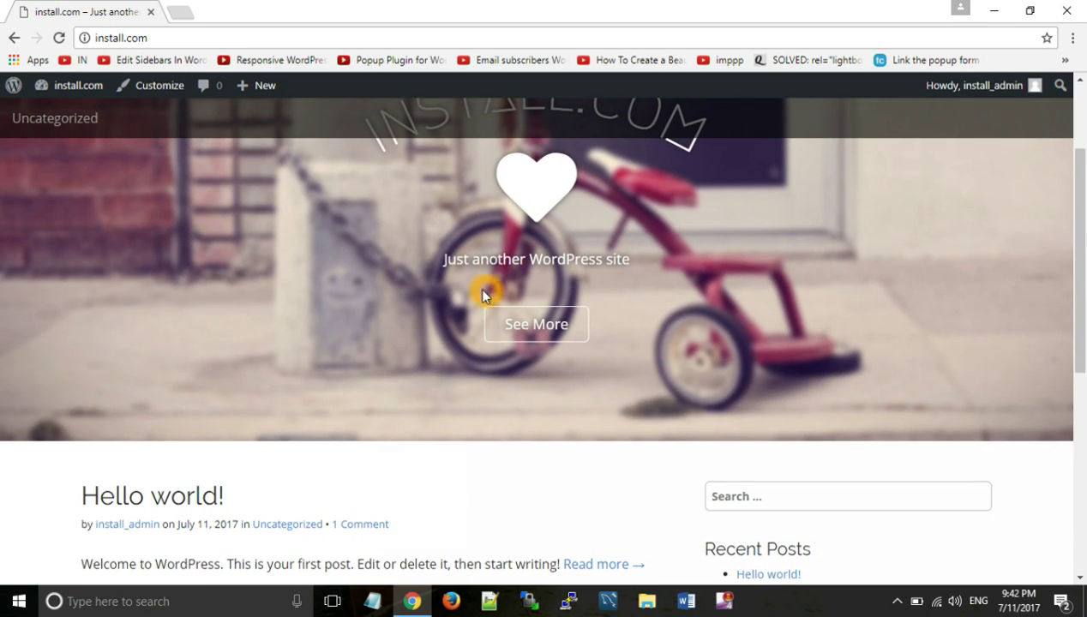
{"action": "scroll", "coordinate": [475, 287], "scroll_direction": "up", "scroll_amount": 2}
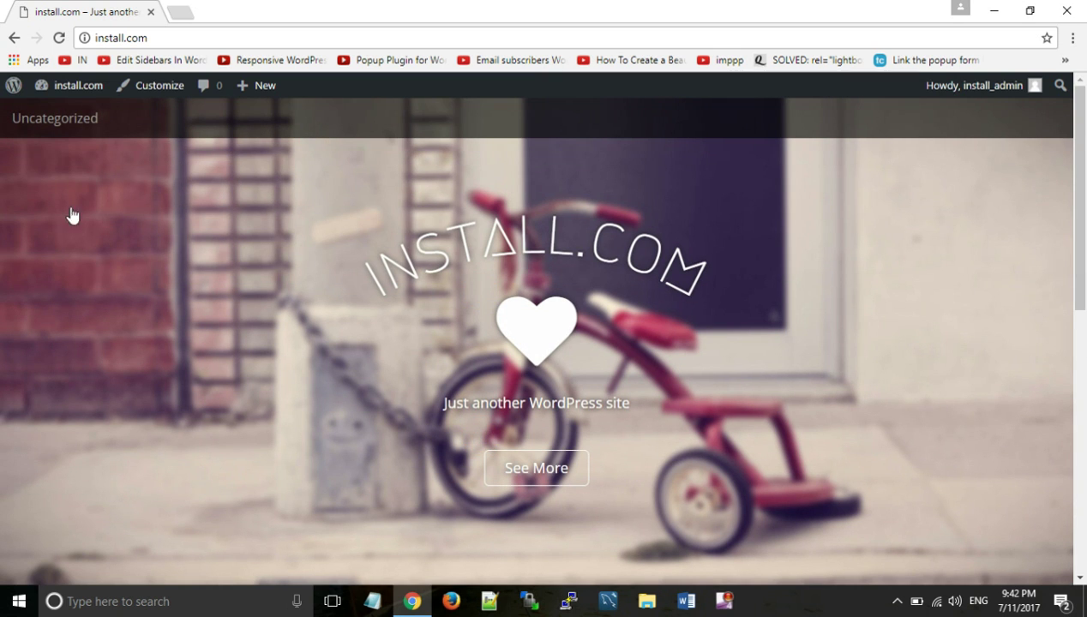
{"action": "scroll", "coordinate": [355, 295], "scroll_direction": "down", "scroll_amount": 10}
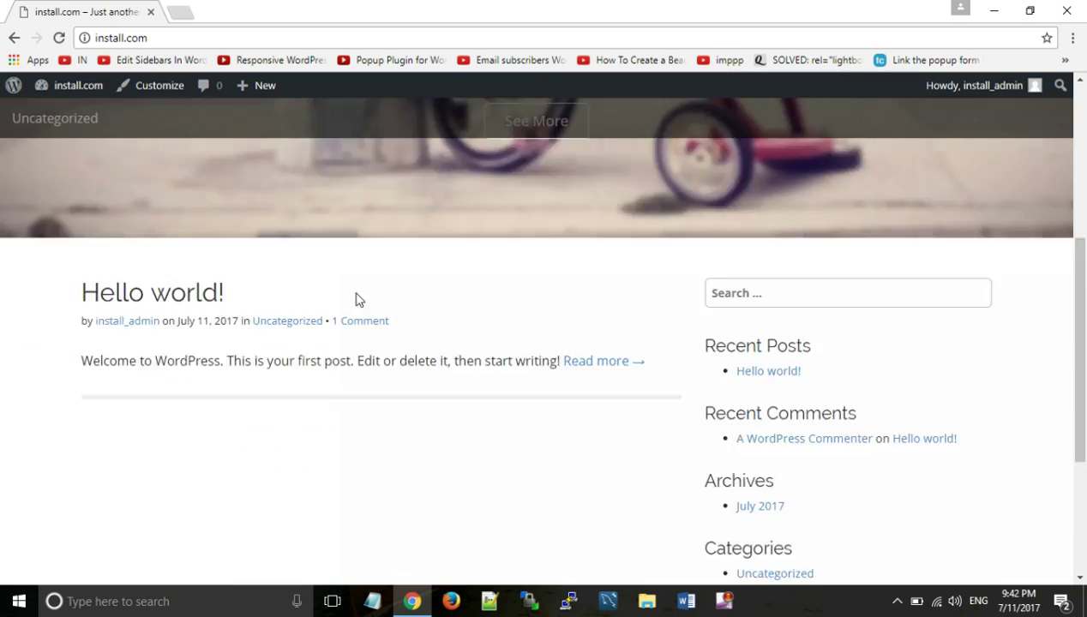
{"action": "scroll", "coordinate": [355, 296], "scroll_direction": "up", "scroll_amount": 10}
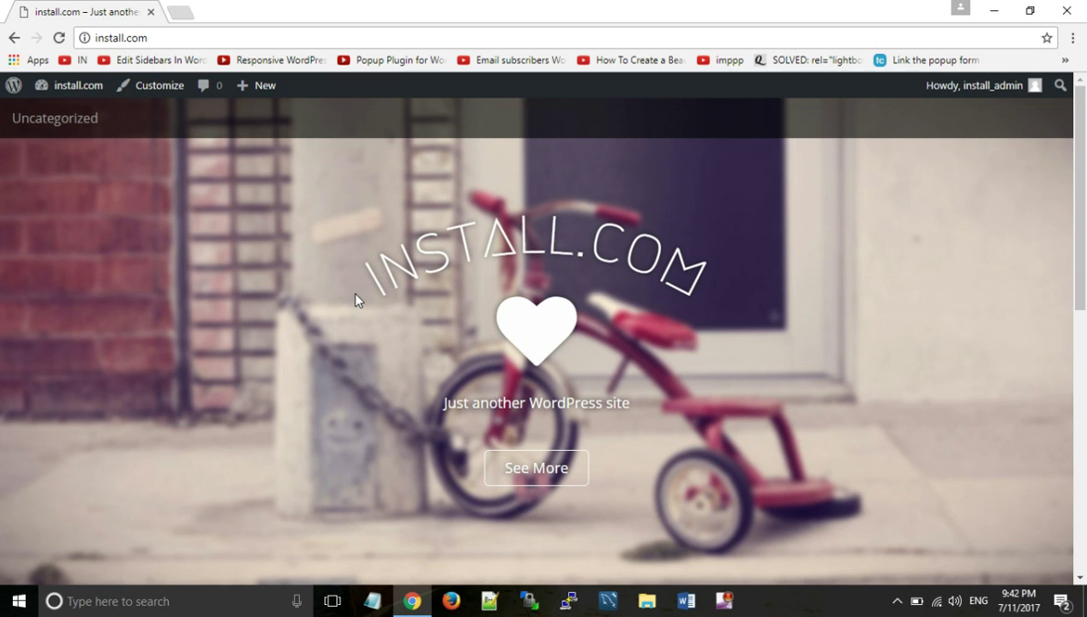
Return to the admin Dashboard and look over its overview, activity and news sections
{"action": "mouse_move", "coordinate": [60, 89]}
{"action": "left_click", "coordinate": [62, 120]}
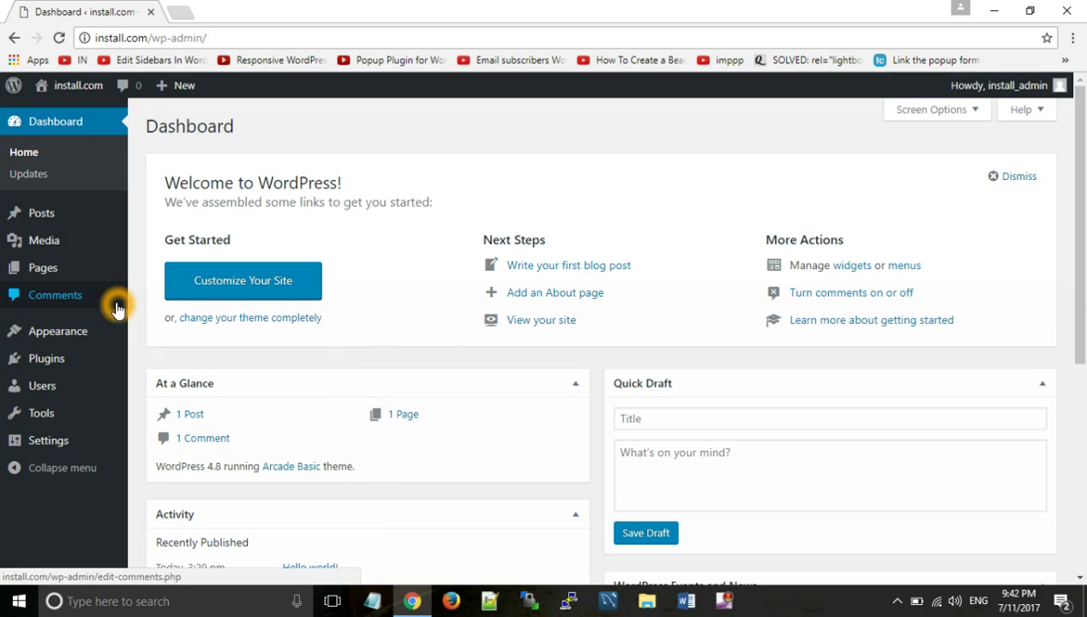
{"action": "scroll", "coordinate": [116, 309], "scroll_direction": "down", "scroll_amount": 3}
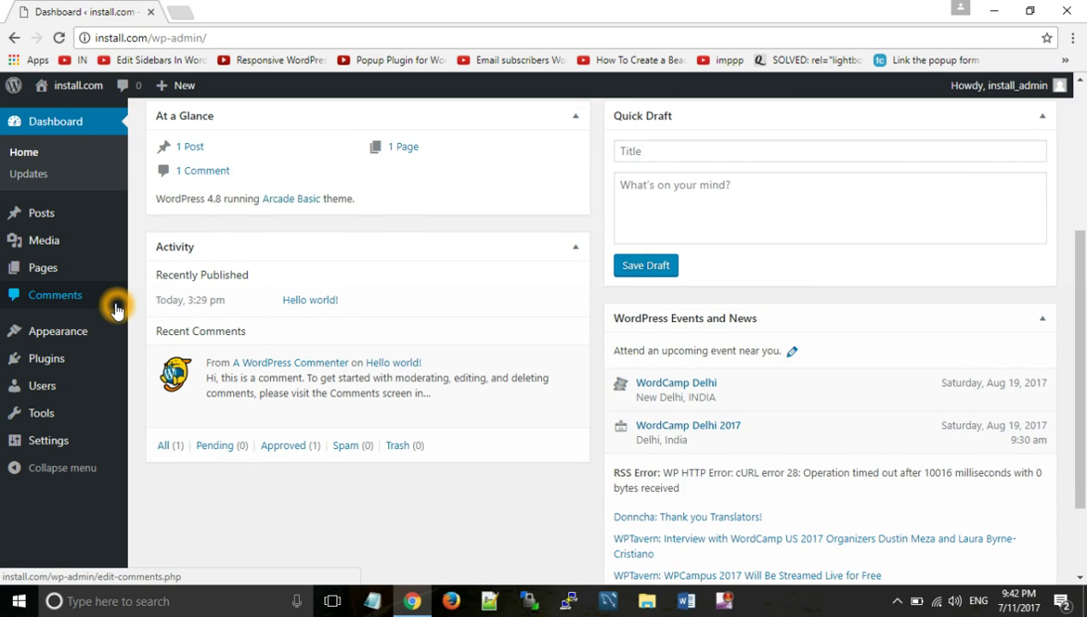
{"action": "scroll", "coordinate": [116, 310], "scroll_direction": "down", "scroll_amount": 2}
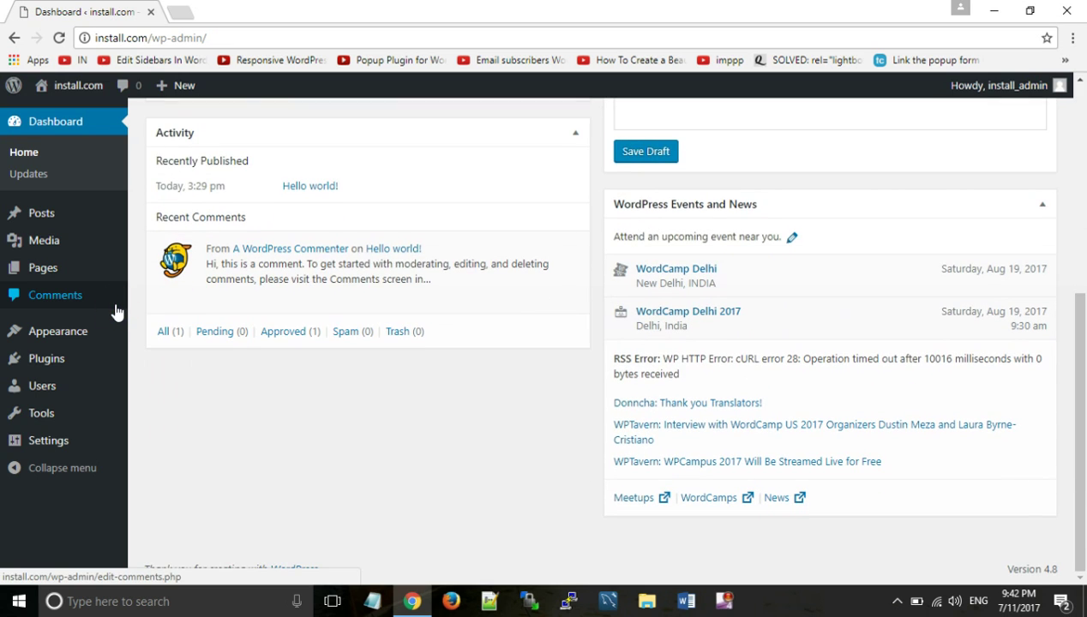
{"action": "scroll", "coordinate": [148, 443], "scroll_direction": "up", "scroll_amount": 5}
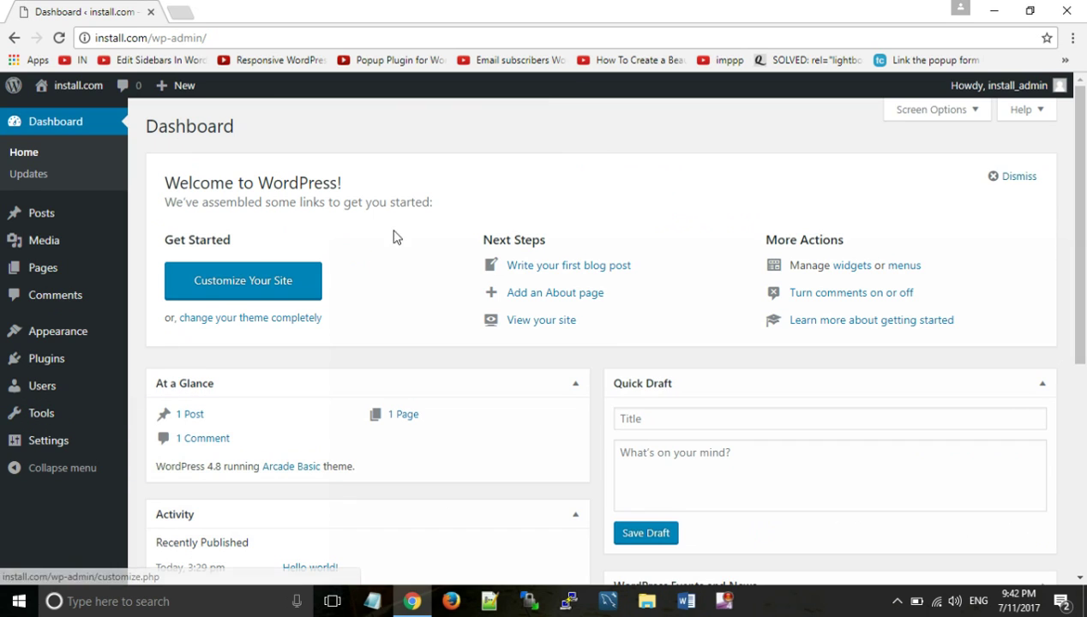
{"action": "left_click", "coordinate": [575, 157]}
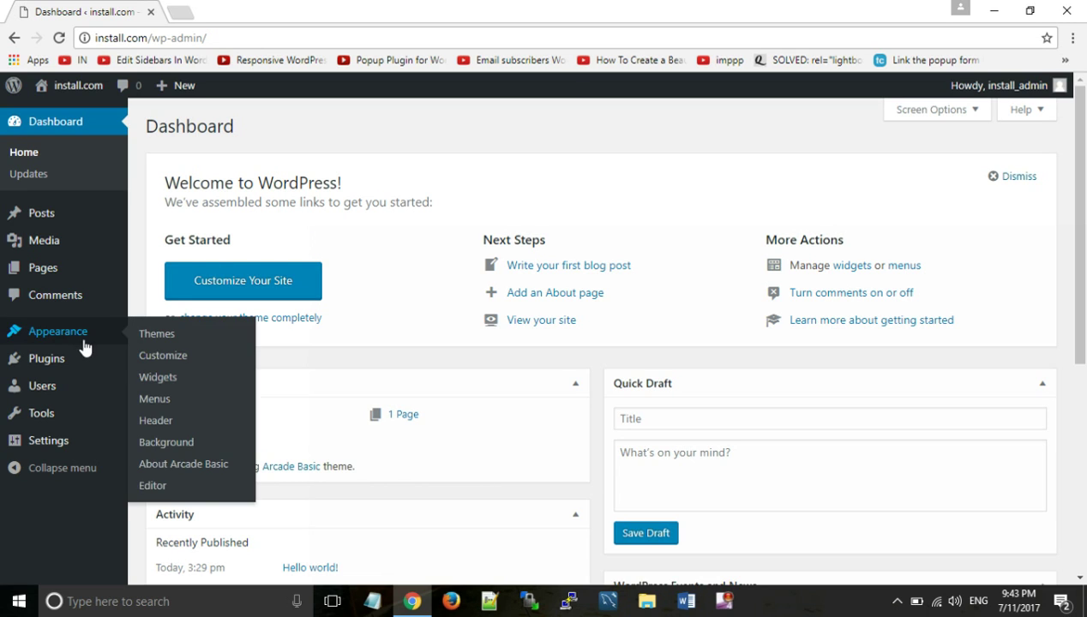
Find Contact Form 7 among the popular plugins, then install and activate it
{"action": "left_click", "coordinate": [68, 370]}
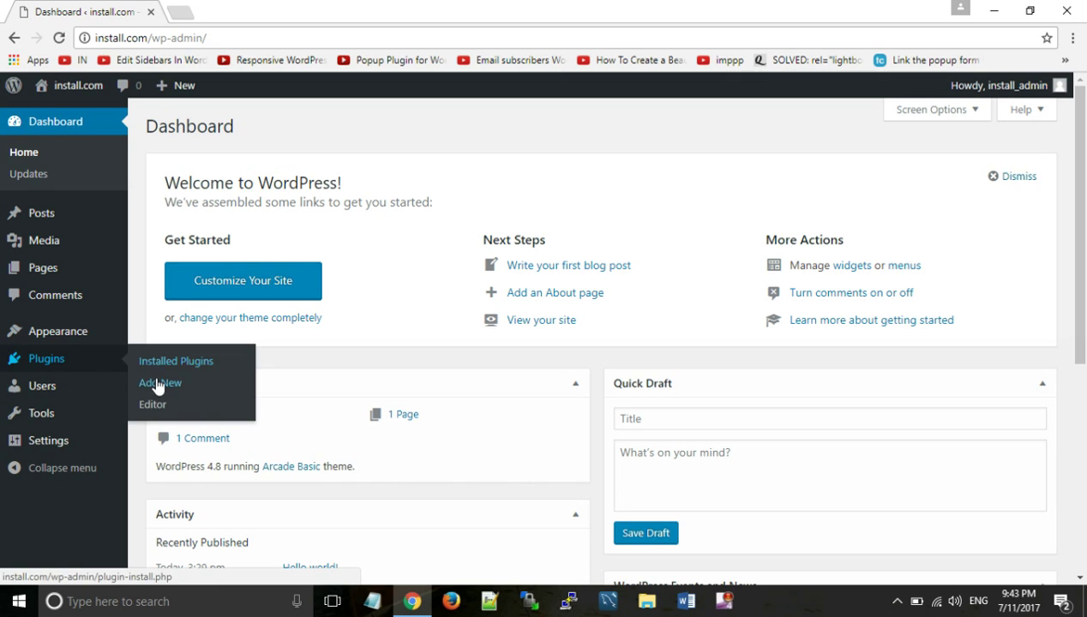
{"action": "left_click", "coordinate": [157, 387]}
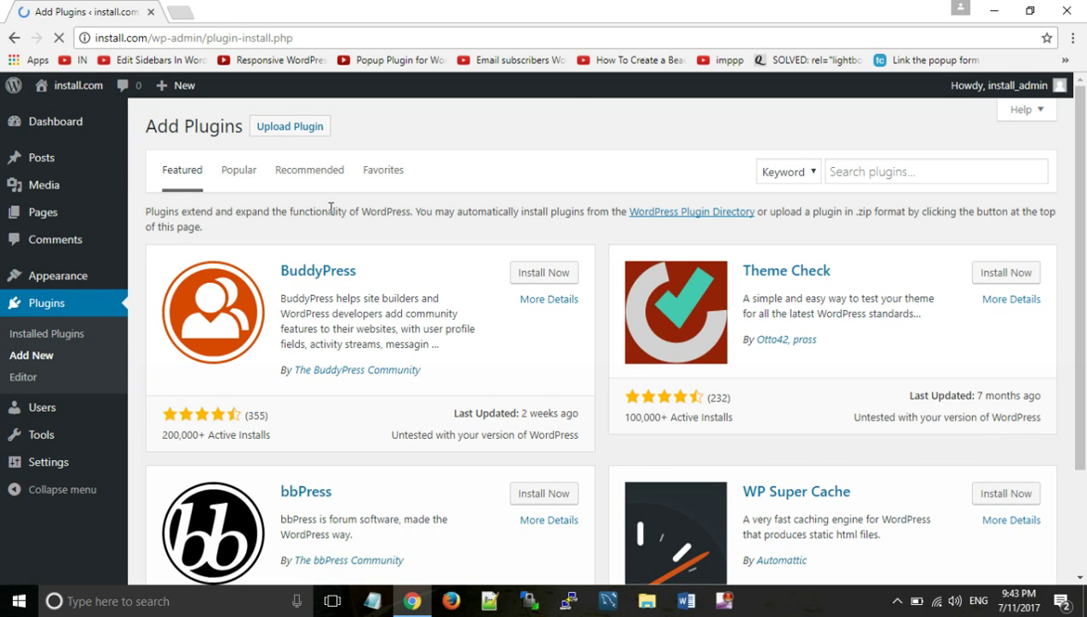
{"action": "left_click", "coordinate": [240, 170]}
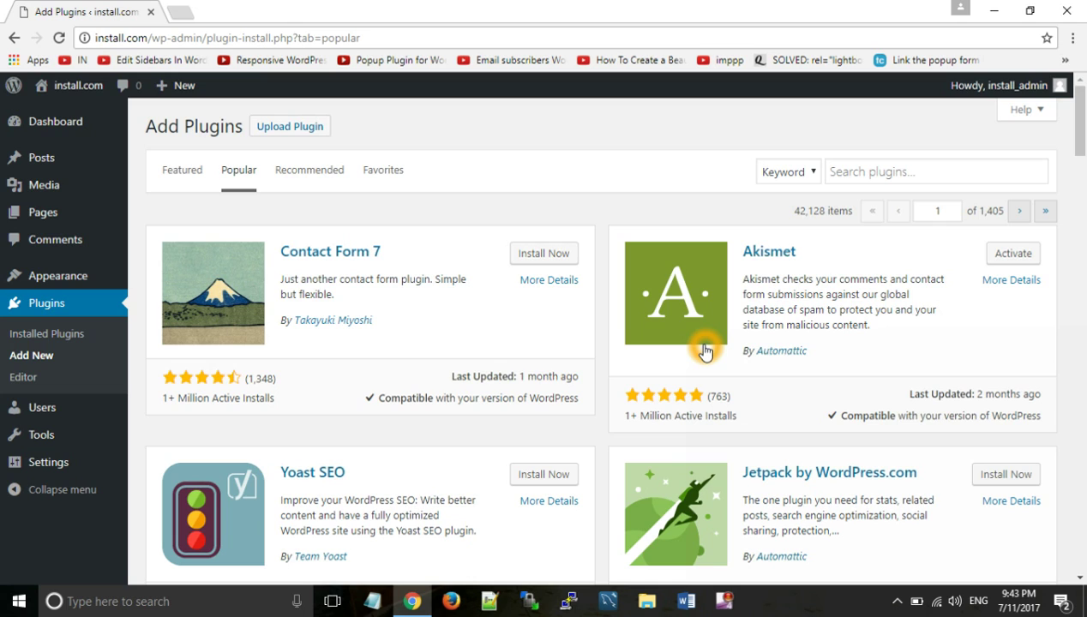
{"action": "left_click", "coordinate": [531, 257]}
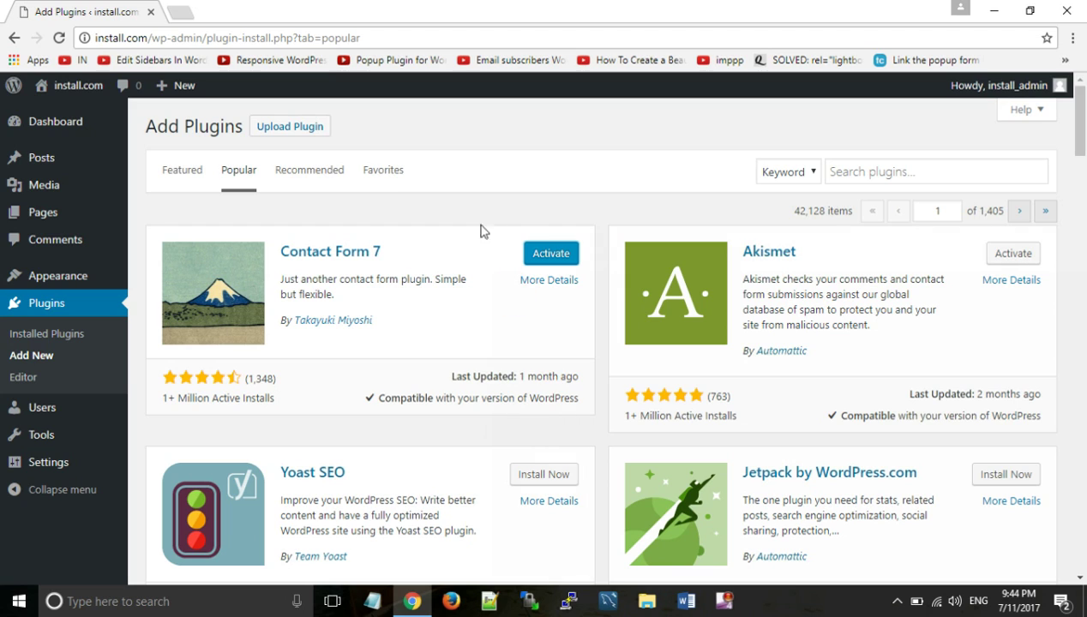
{"action": "left_click", "coordinate": [547, 255]}
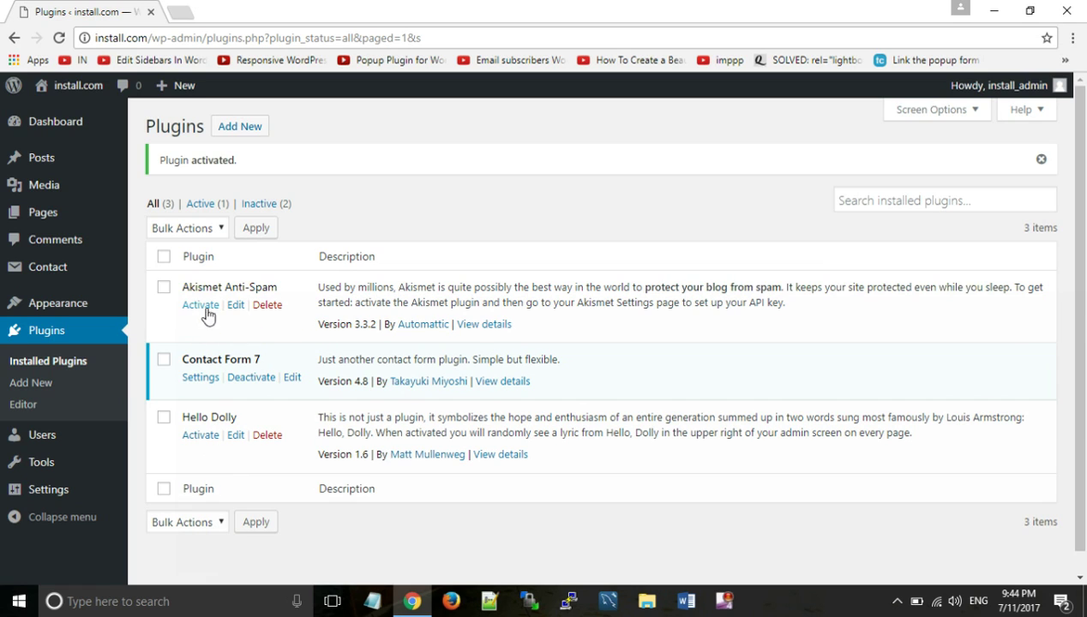
Start a new contact form with the Contact Form 7 plugin
{"action": "left_click", "coordinate": [263, 409]}
{"action": "left_click", "coordinate": [165, 300]}
{"action": "left_click", "coordinate": [264, 363]}
{"action": "mouse_move", "coordinate": [72, 271]}
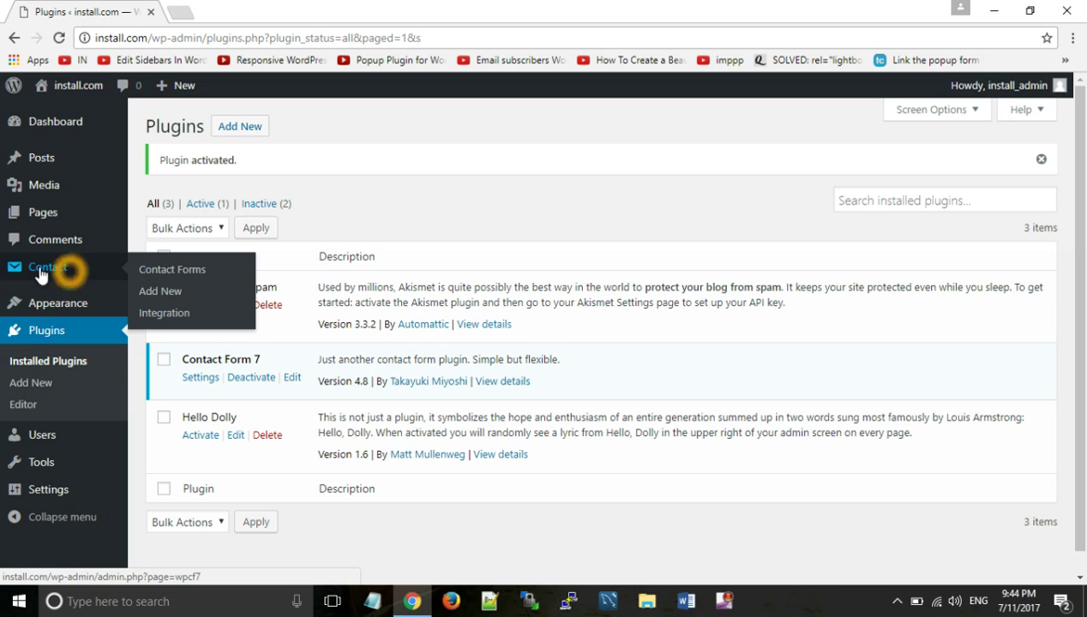
{"action": "left_click", "coordinate": [158, 290]}
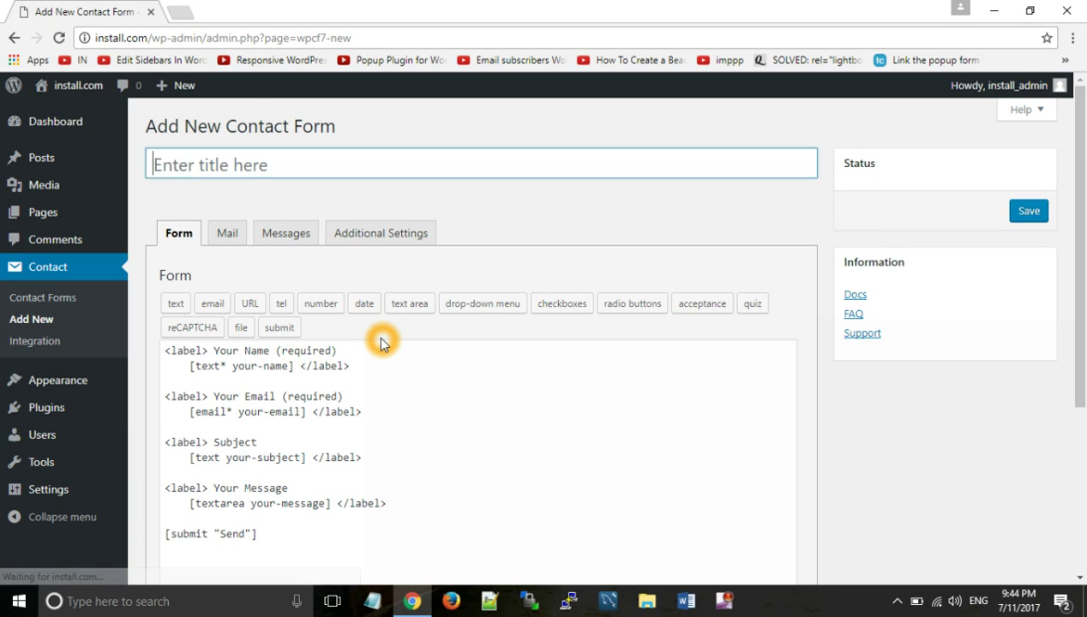
Insert "Enter" before "Your Name" and "Your Email" in the labels of the form template
{"action": "left_click_drag", "start_coordinate": [259, 536], "coordinate": [163, 348]}
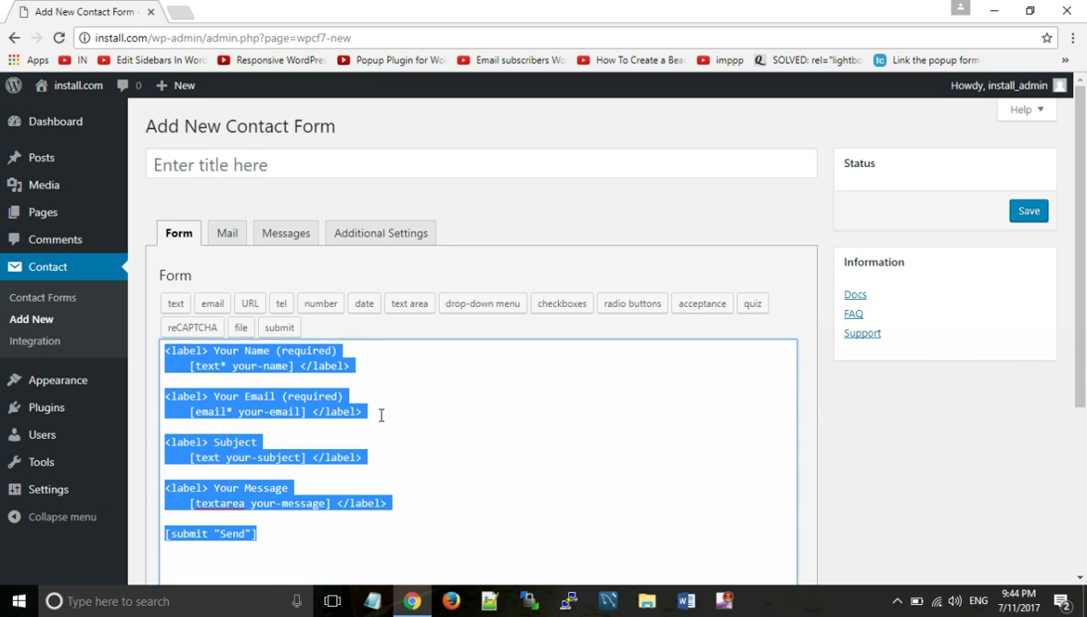
{"action": "left_click", "coordinate": [390, 415]}
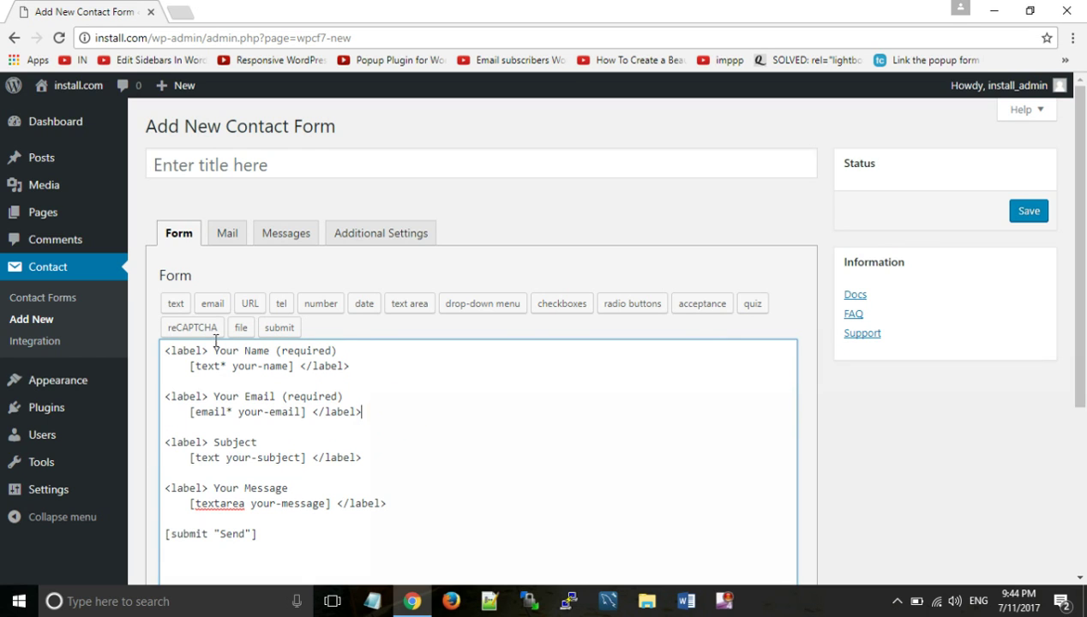
{"action": "left_click", "coordinate": [210, 350]}
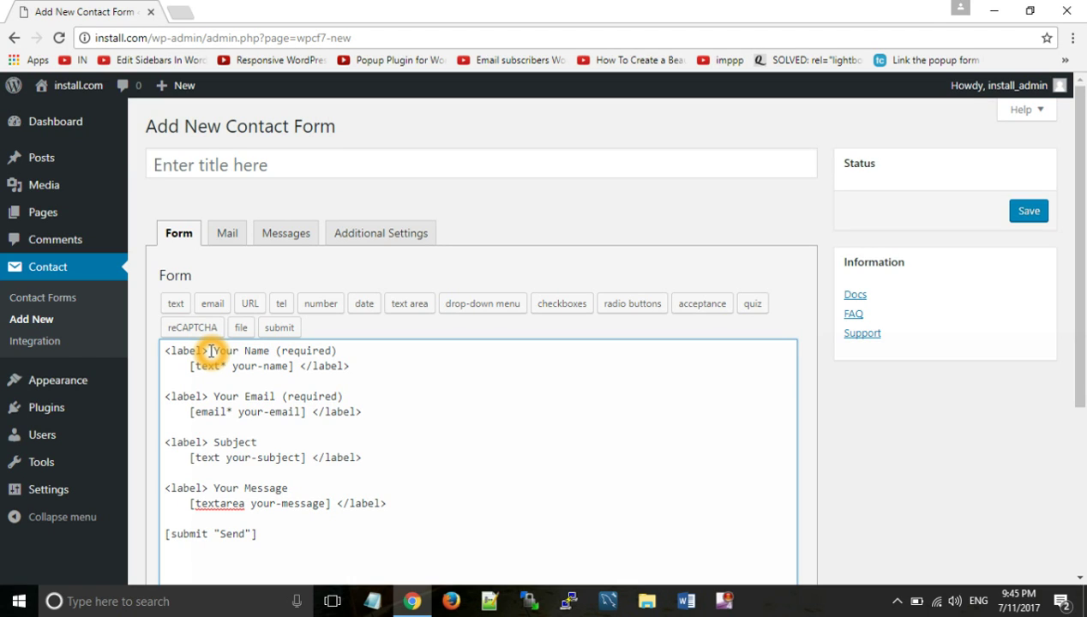
{"action": "type", "text": "Enter"}
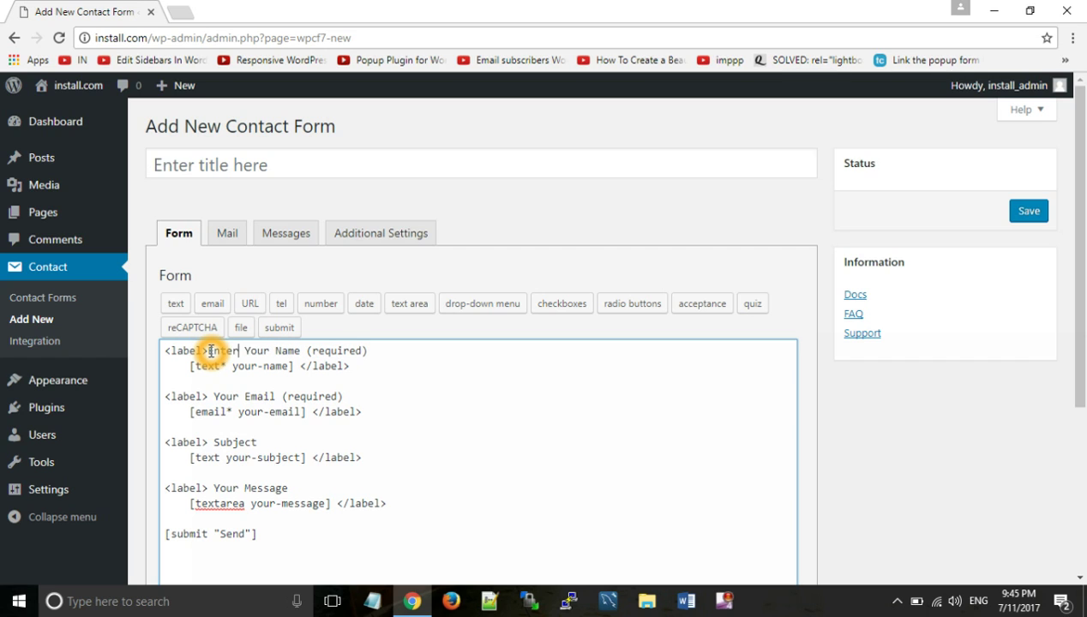
{"action": "left_click", "coordinate": [206, 397]}
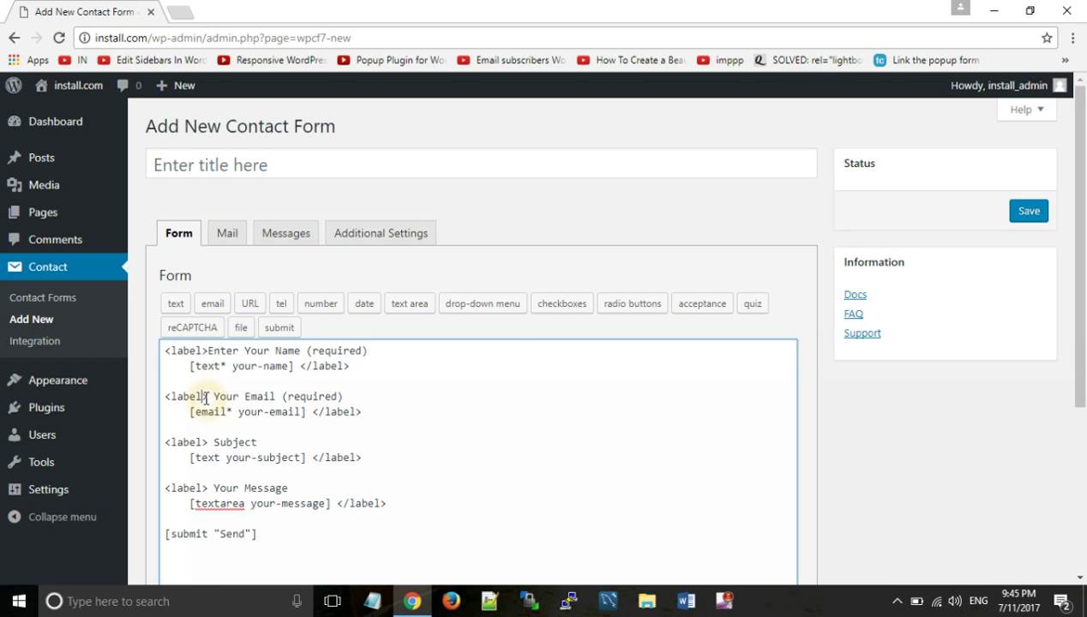
{"action": "type", "text": "Enter"}
{"action": "left_click", "coordinate": [290, 445]}
{"action": "left_click", "coordinate": [211, 482]}
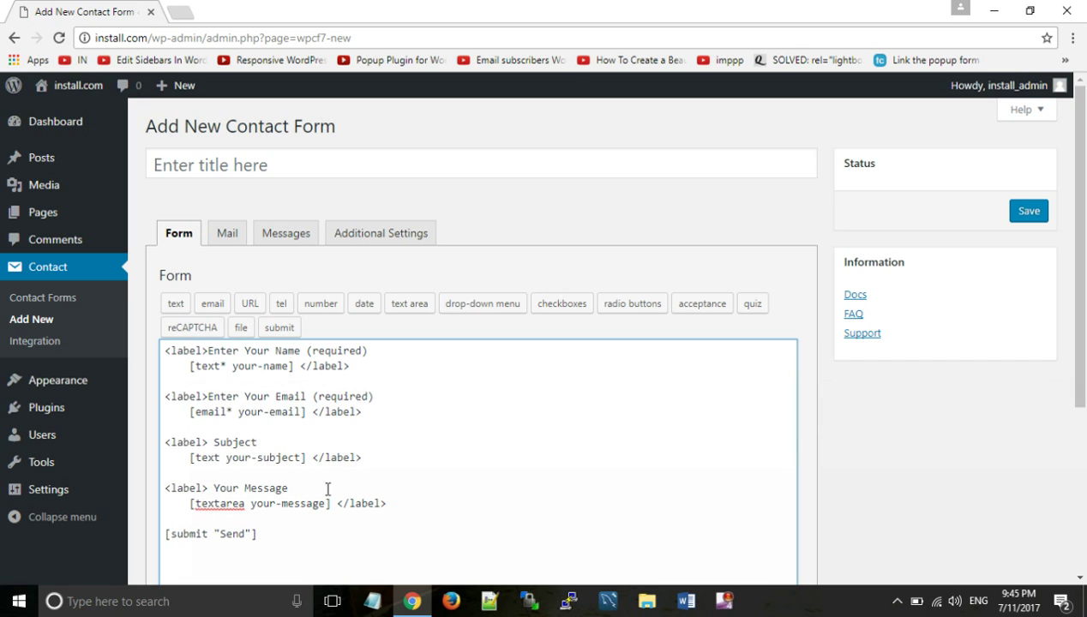
Save the new contact form without entering a title
{"action": "left_click", "coordinate": [269, 544]}
{"action": "scroll", "coordinate": [268, 543], "scroll_direction": "down", "scroll_amount": 2}
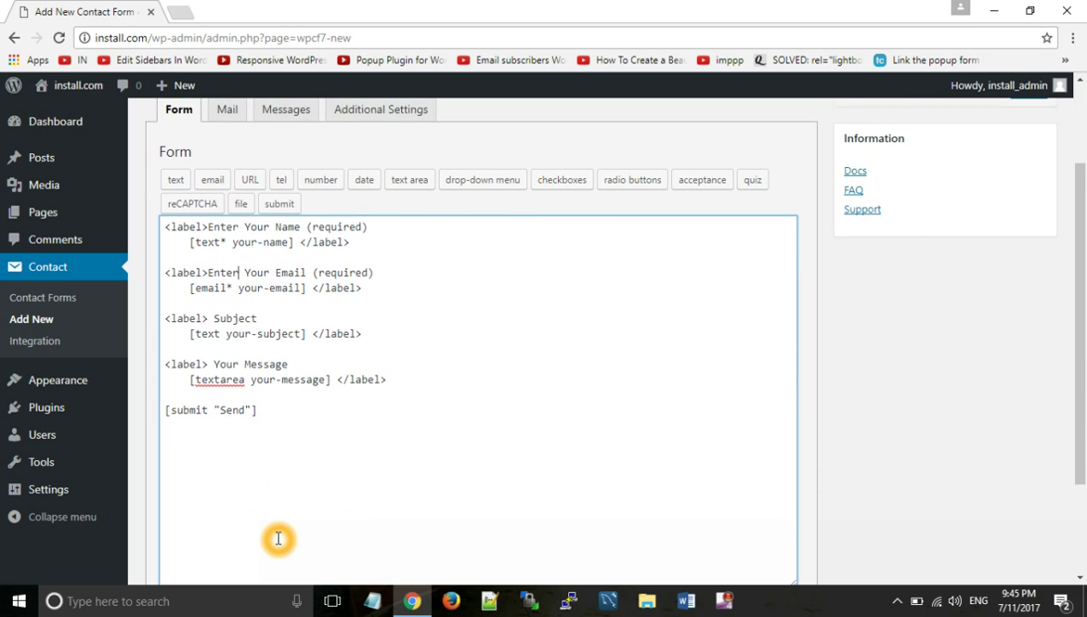
{"action": "scroll", "coordinate": [284, 511], "scroll_direction": "down", "scroll_amount": 2}
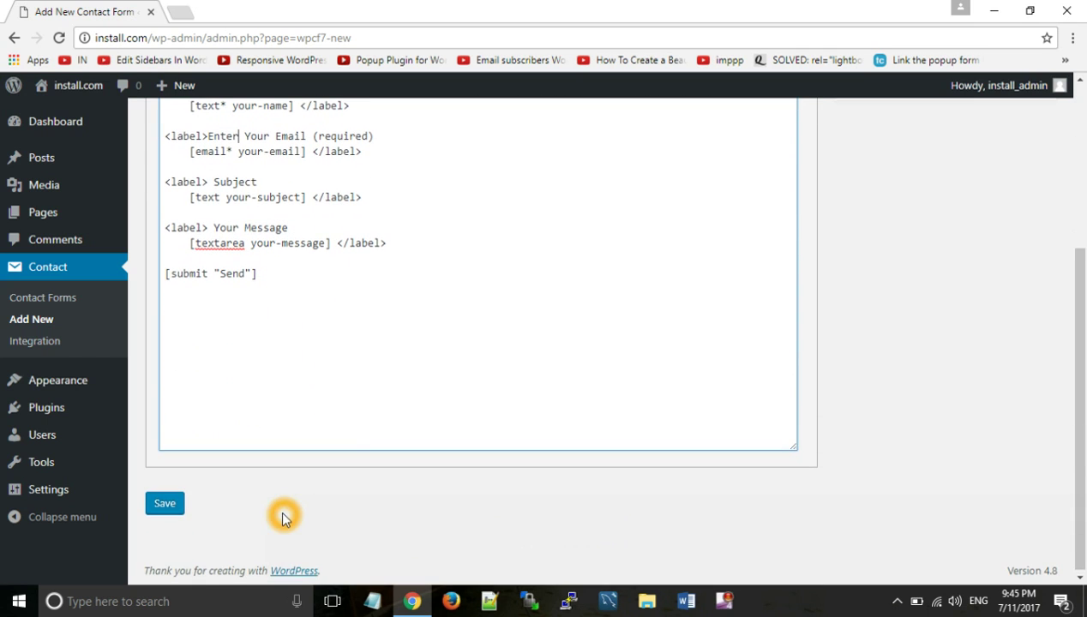
{"action": "left_click", "coordinate": [176, 514]}
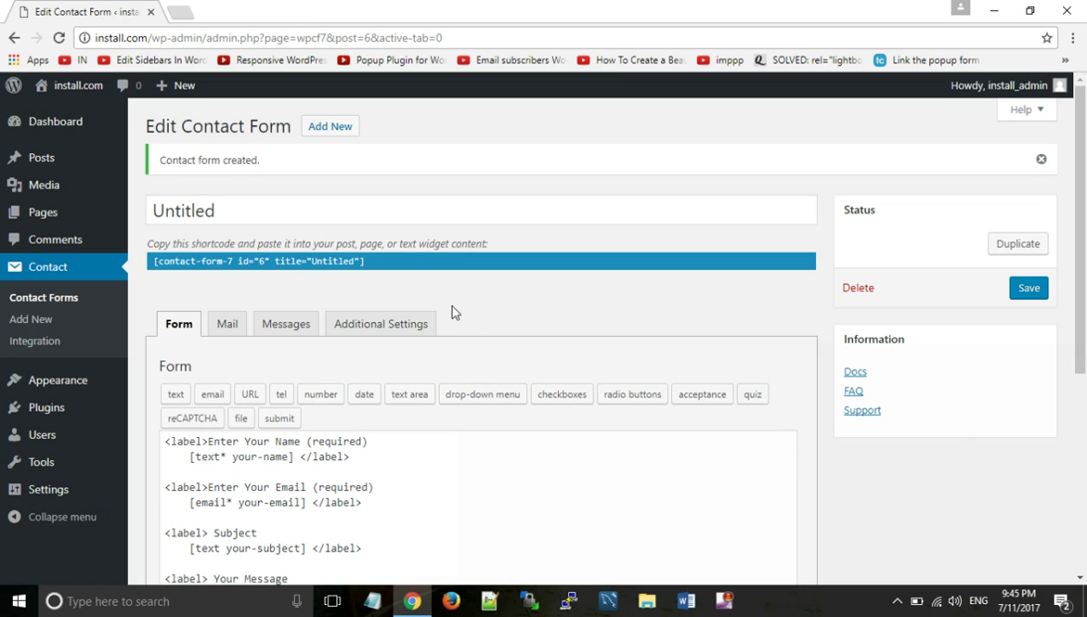
Review the saved contact form's template and its shortcode
{"action": "left_click", "coordinate": [58, 305]}
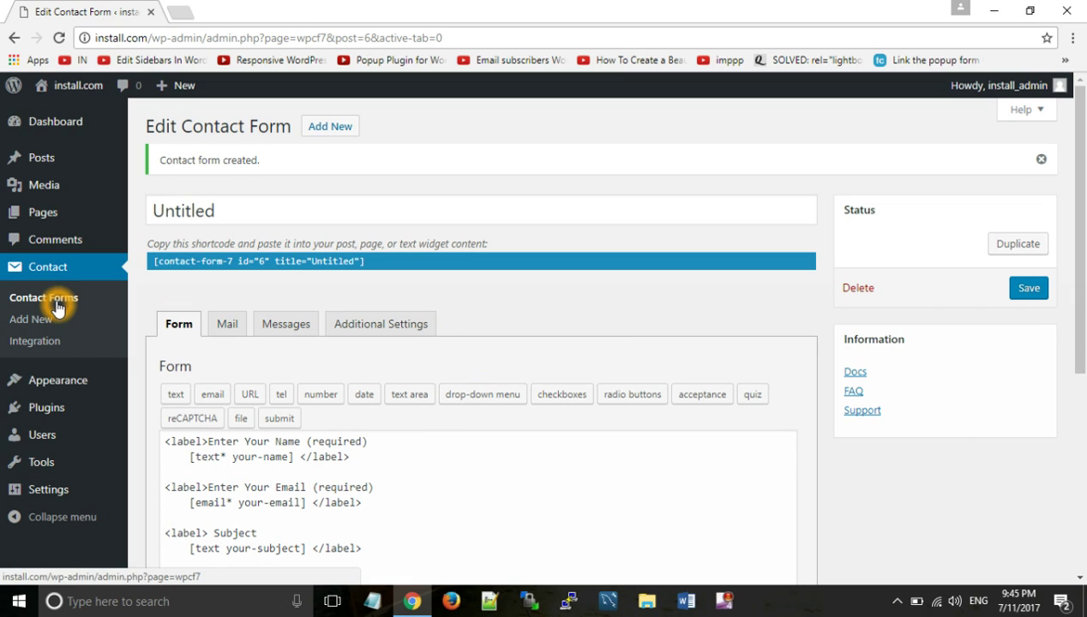
{"action": "left_click", "coordinate": [491, 424]}
{"action": "scroll", "coordinate": [490, 424], "scroll_direction": "down", "scroll_amount": 4}
{"action": "left_click", "coordinate": [490, 423]}
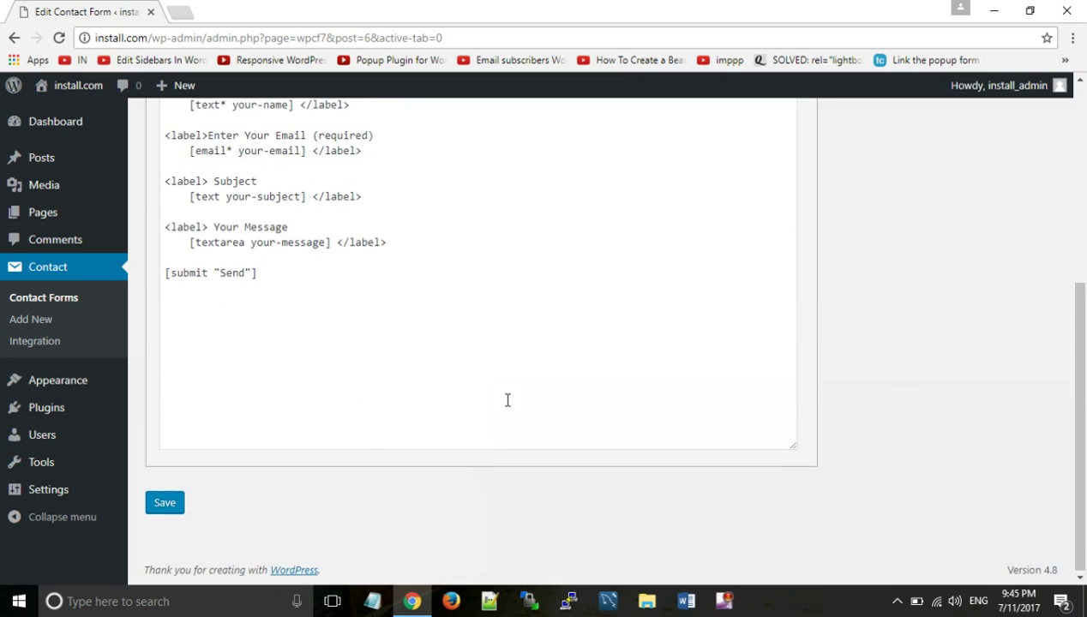
{"action": "scroll", "coordinate": [507, 400], "scroll_direction": "up", "scroll_amount": 4}
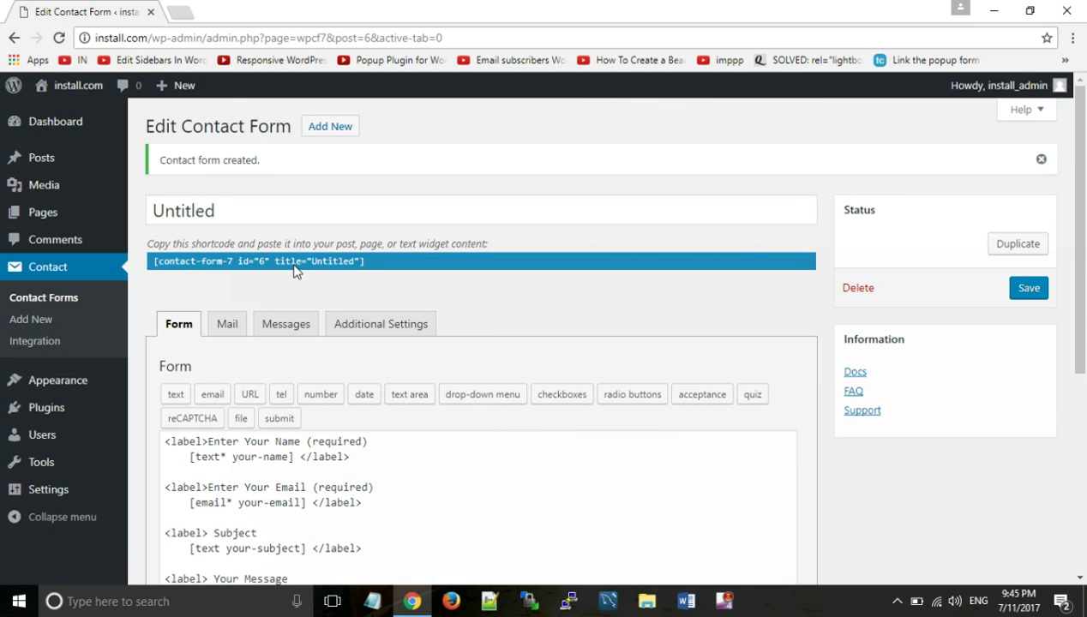
{"action": "left_click", "coordinate": [200, 262]}
Open the list of contact forms and locate the Untitled form
{"action": "left_click", "coordinate": [41, 276]}
{"action": "left_click", "coordinate": [45, 280]}
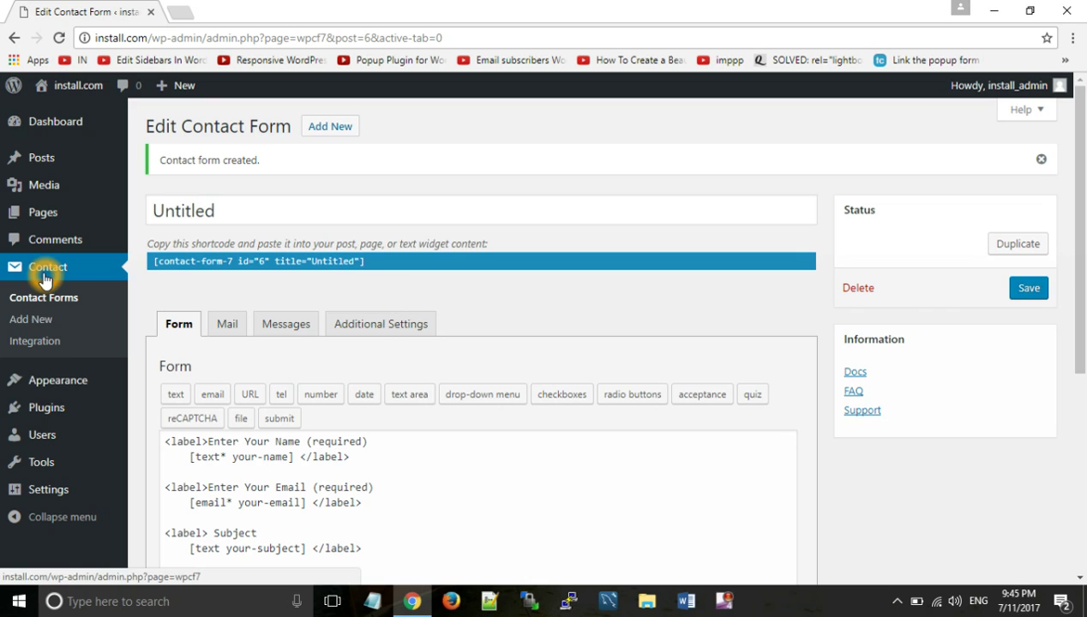
{"action": "left_click", "coordinate": [72, 298]}
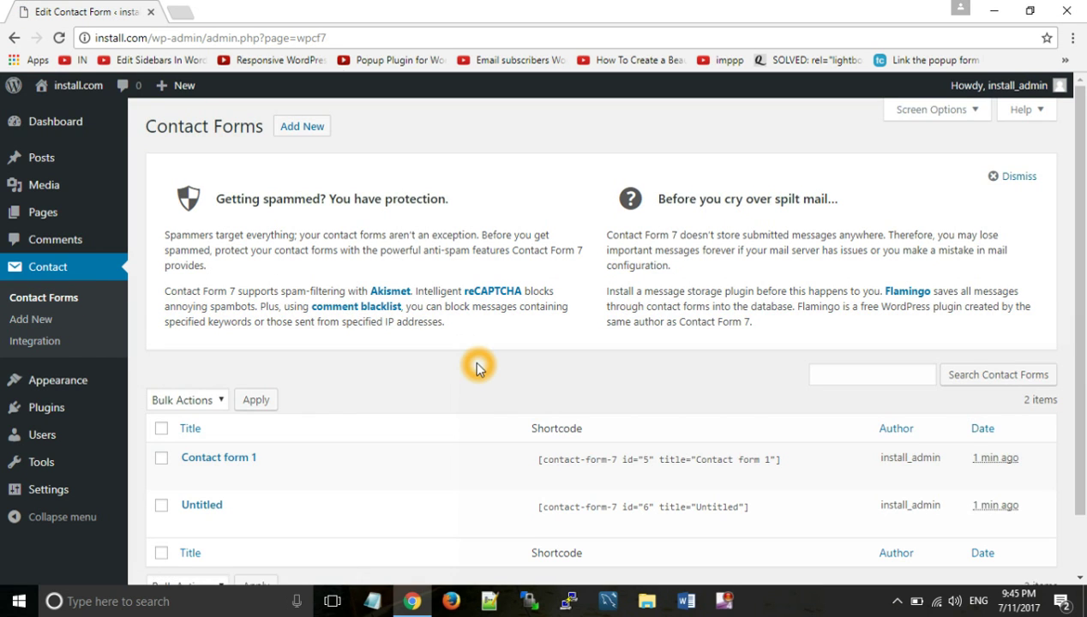
{"action": "left_click", "coordinate": [218, 506]}
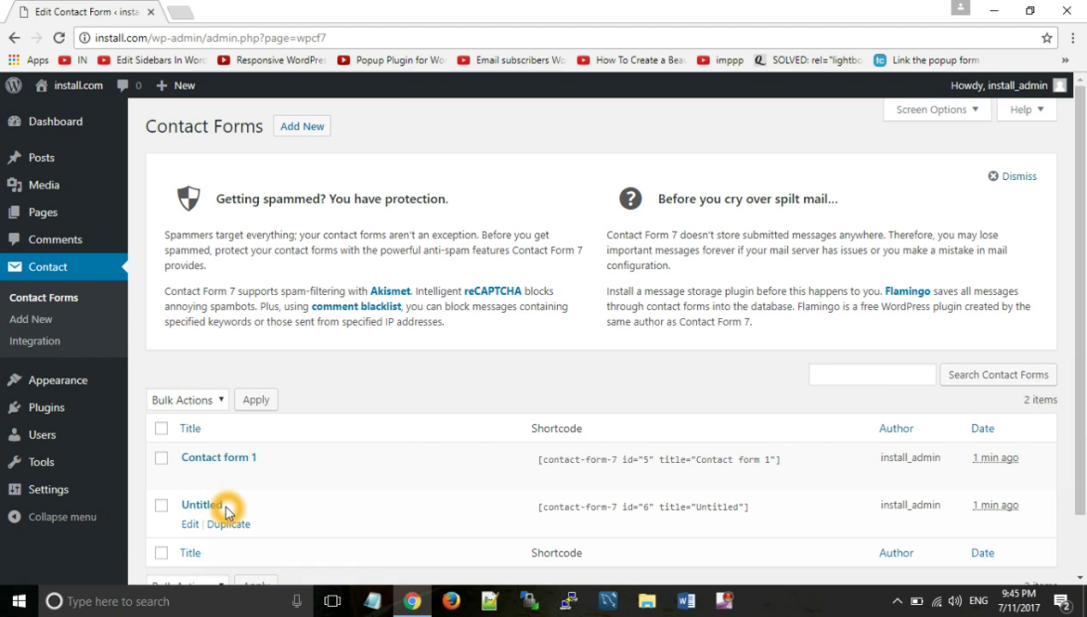
Copy the shortcode of Contact form 1 from the contact forms list
{"action": "left_click", "coordinate": [227, 457]}
{"action": "left_click", "coordinate": [321, 489]}
{"action": "left_click", "coordinate": [427, 499]}
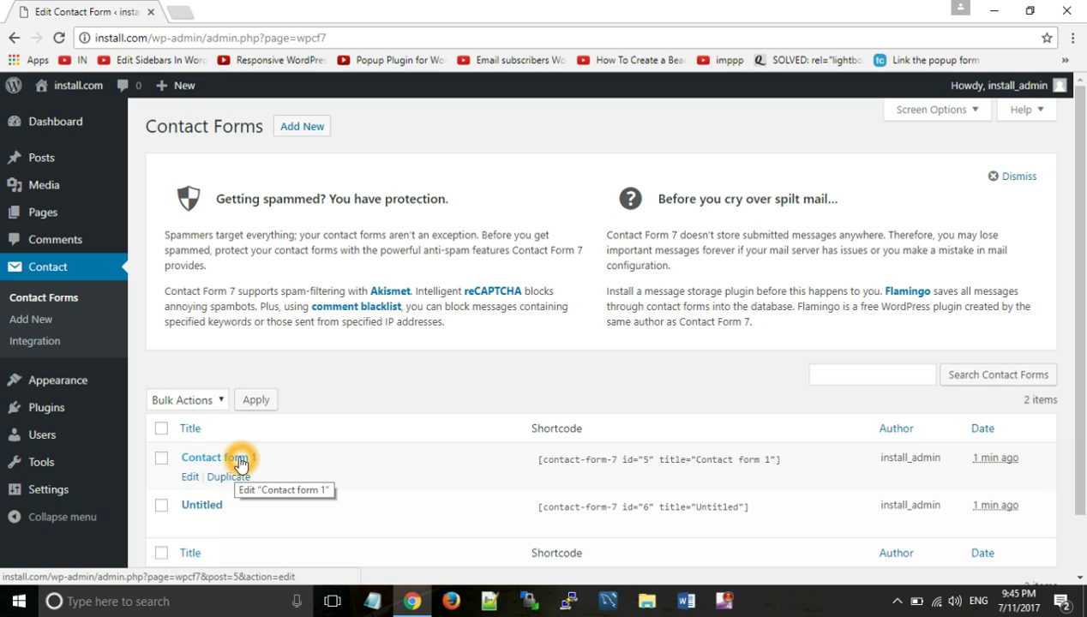
{"action": "left_click", "coordinate": [569, 463]}
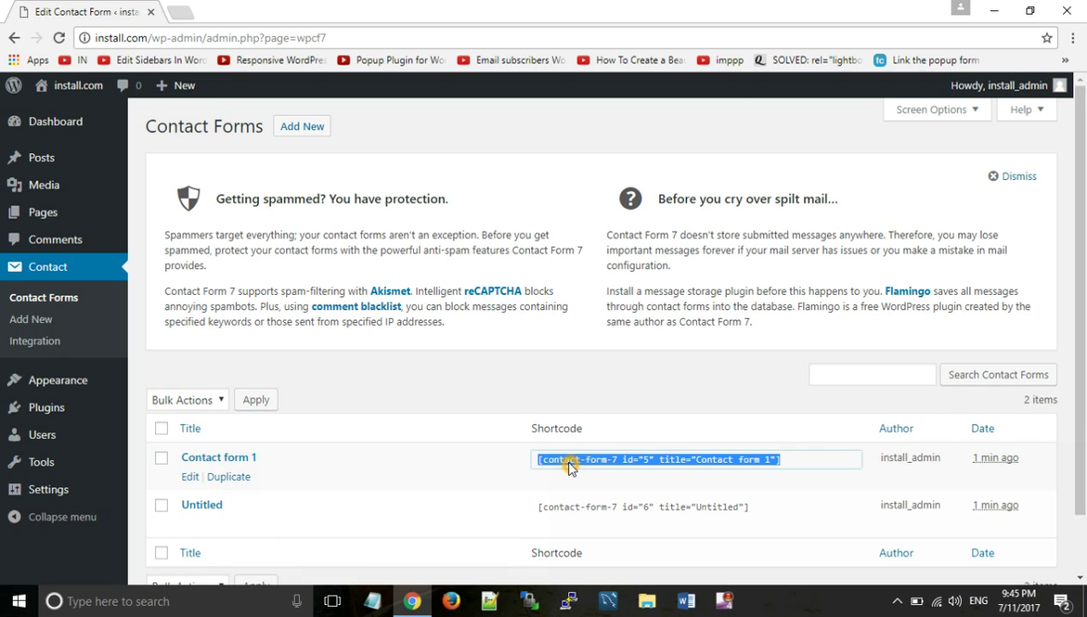
{"action": "right_click", "coordinate": [569, 465]}
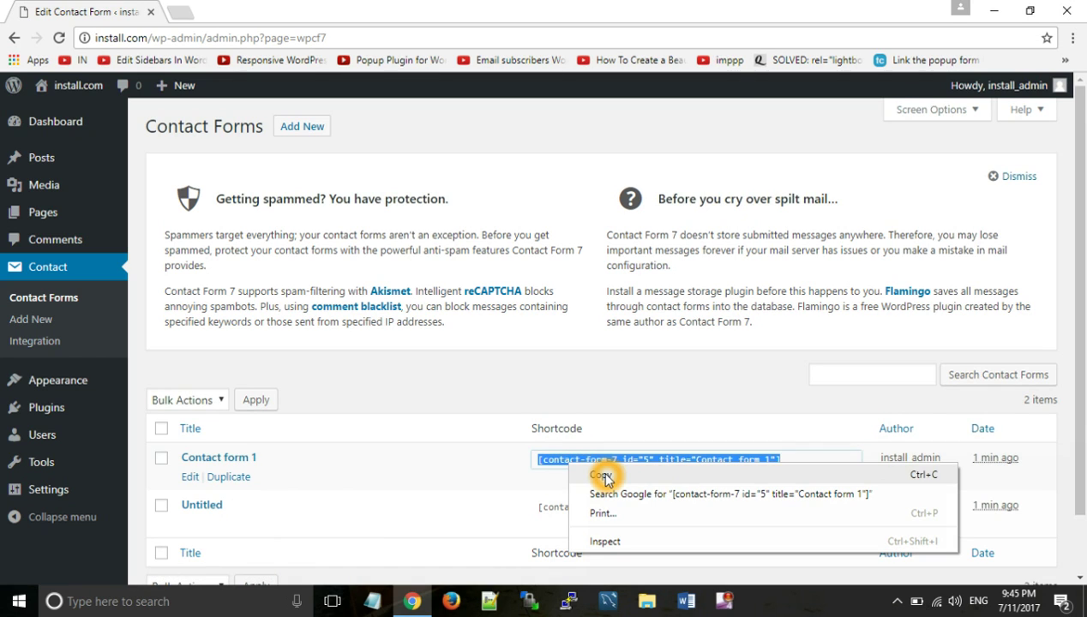
{"action": "left_click", "coordinate": [603, 476]}
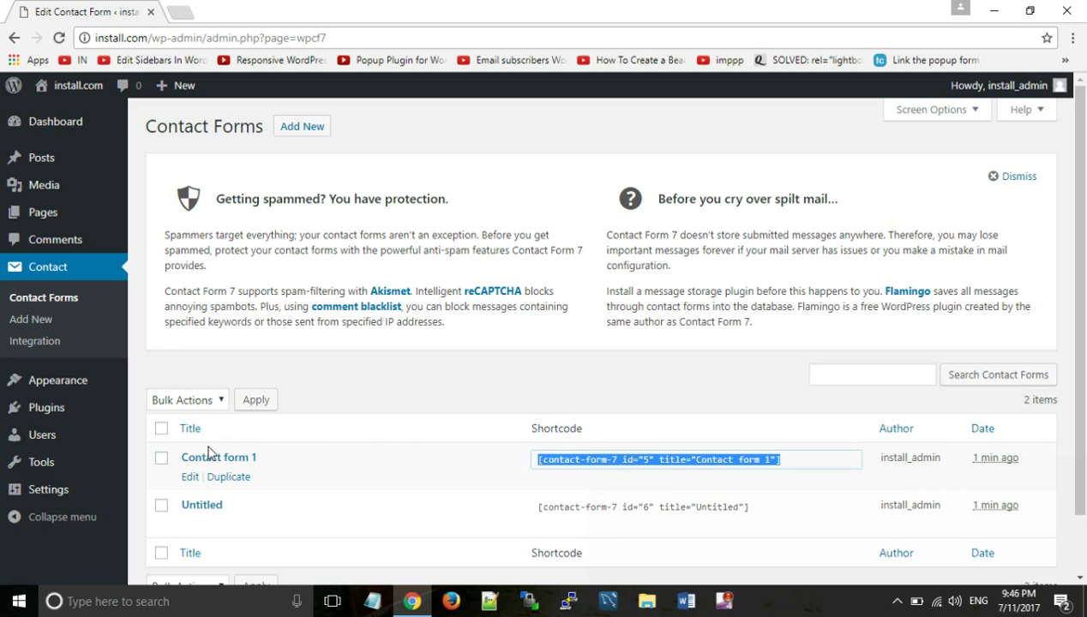
Add a Text widget to the First Sidebar widget area
{"action": "mouse_move", "coordinate": [69, 378]}
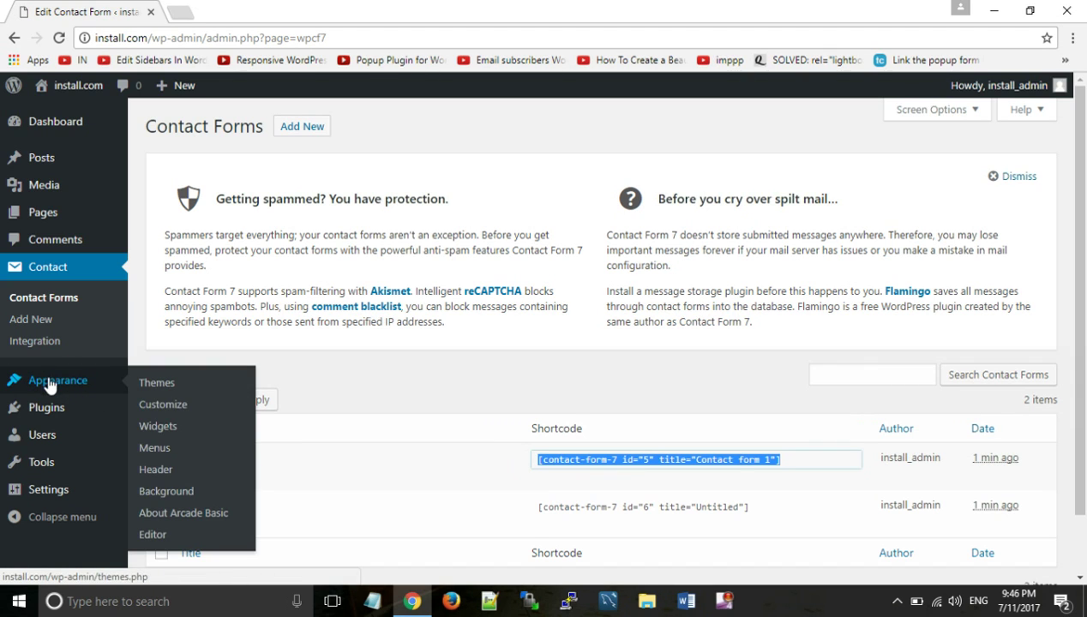
{"action": "left_click", "coordinate": [157, 434]}
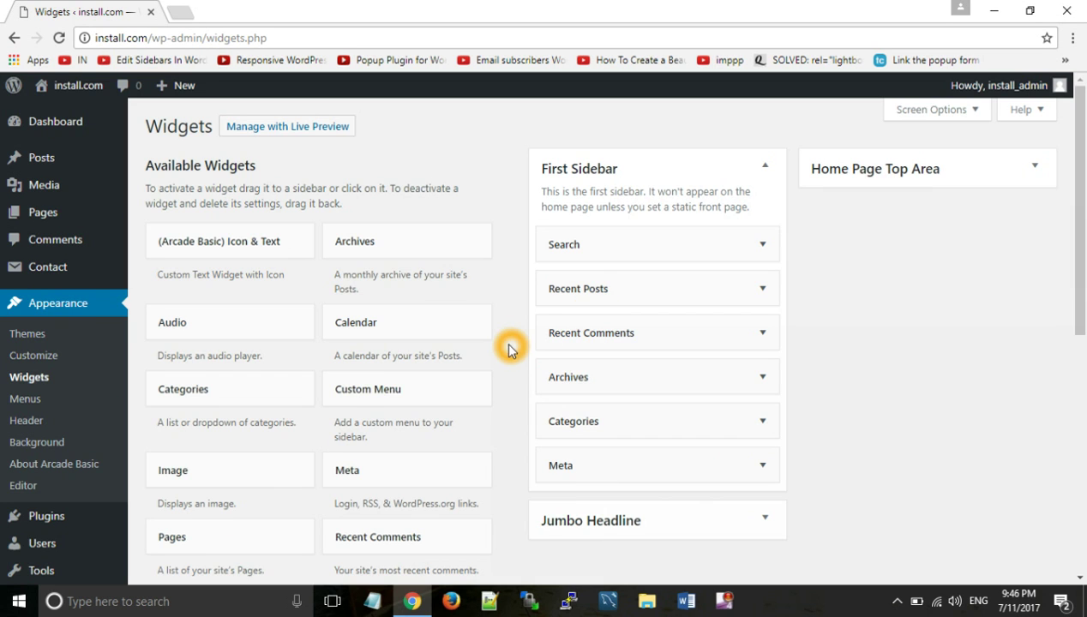
{"action": "scroll", "coordinate": [508, 346], "scroll_direction": "down", "scroll_amount": 5}
{"action": "left_click", "coordinate": [214, 264]}
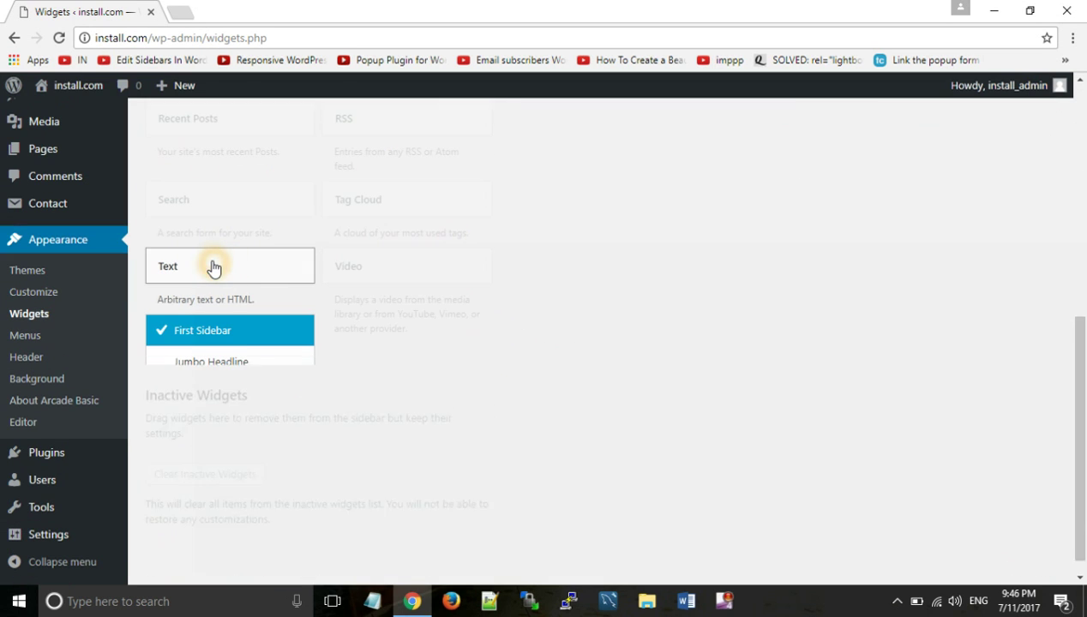
{"action": "left_click", "coordinate": [192, 336]}
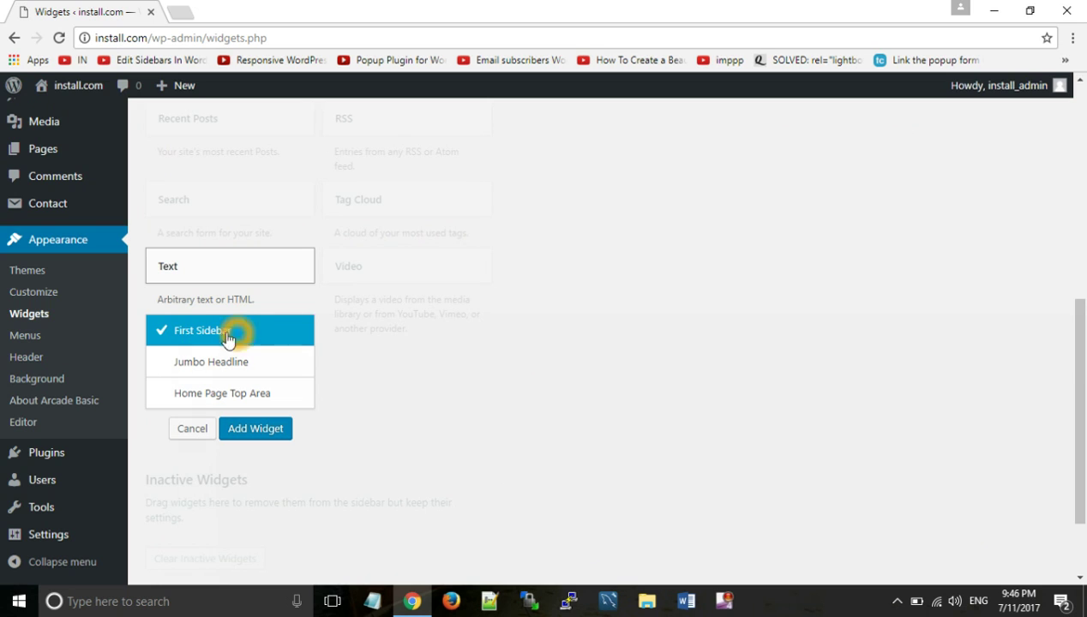
{"action": "left_click", "coordinate": [254, 429]}
{"action": "left_click", "coordinate": [529, 461]}
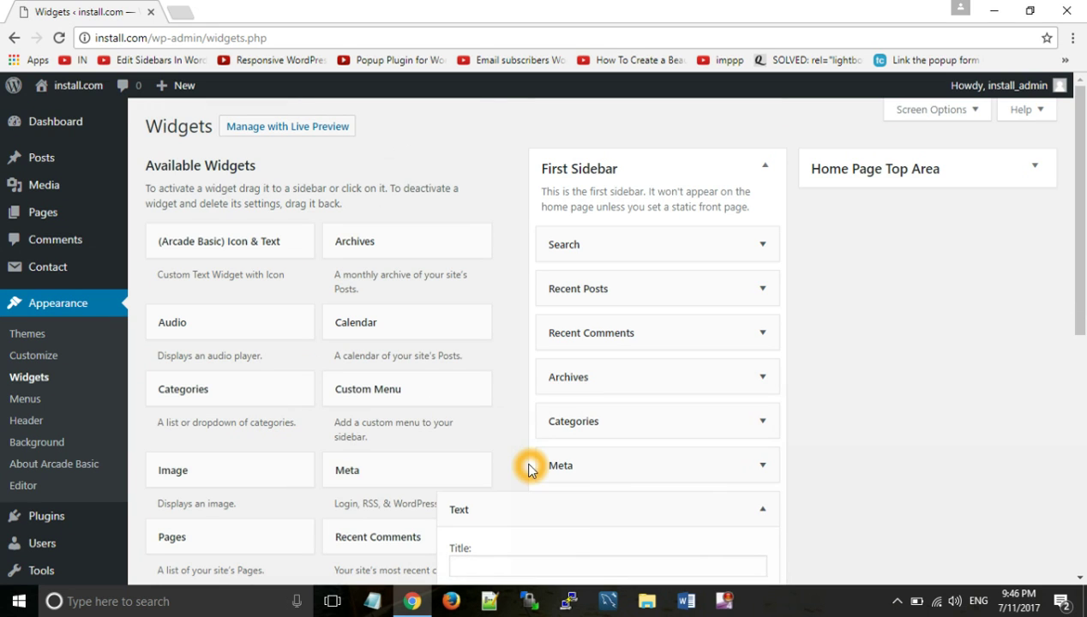
Title the new Text widget "Contact Us"
{"action": "left_click", "coordinate": [514, 557]}
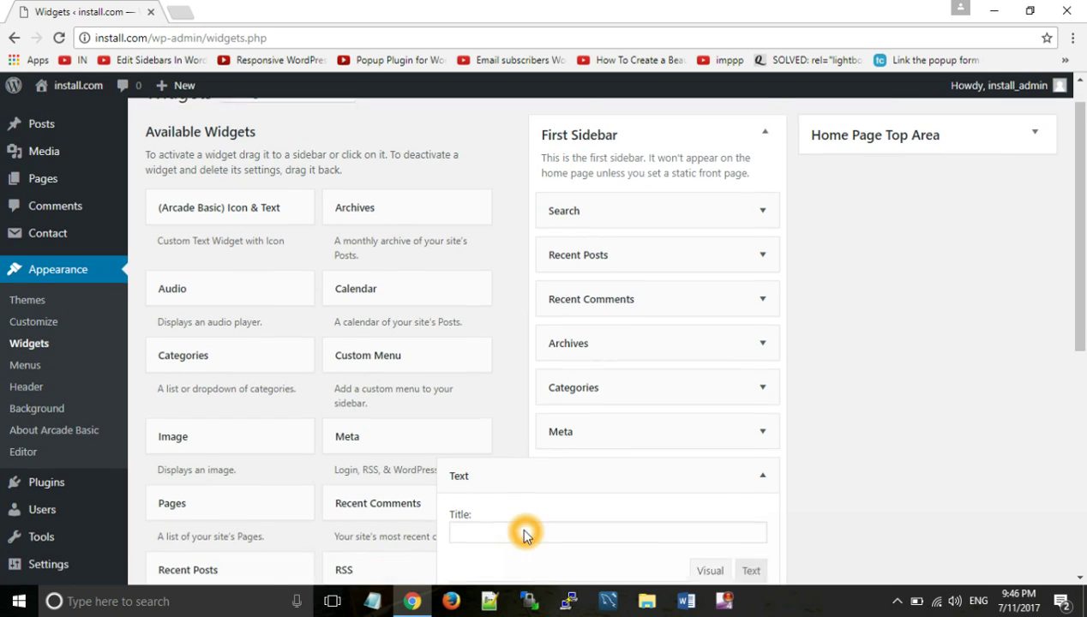
{"action": "left_click", "coordinate": [526, 504]}
{"action": "left_click", "coordinate": [529, 511]}
{"action": "type", "text": "Contact Us"}
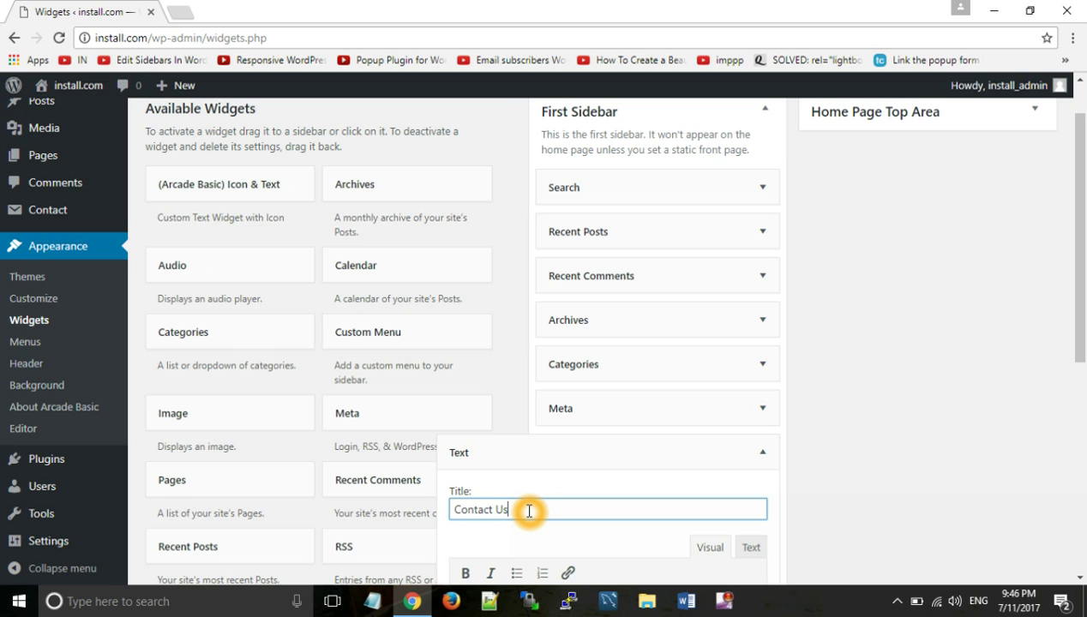
Paste the shortcode [contact-form-7 id="5" title="Contact form 1"] into the Contact Us widget's content, then save and close the widget
{"action": "scroll", "coordinate": [529, 511], "scroll_direction": "down", "scroll_amount": 3}
{"action": "left_click", "coordinate": [549, 403]}
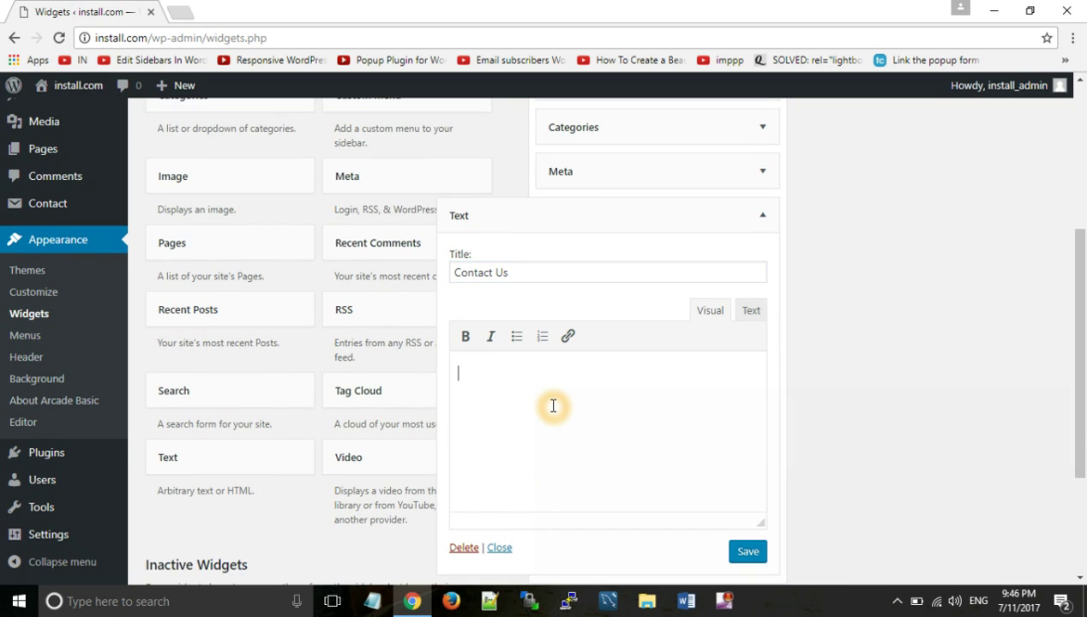
{"action": "left_click", "coordinate": [719, 312]}
{"action": "left_click", "coordinate": [492, 371]}
{"action": "left_click", "coordinate": [493, 370]}
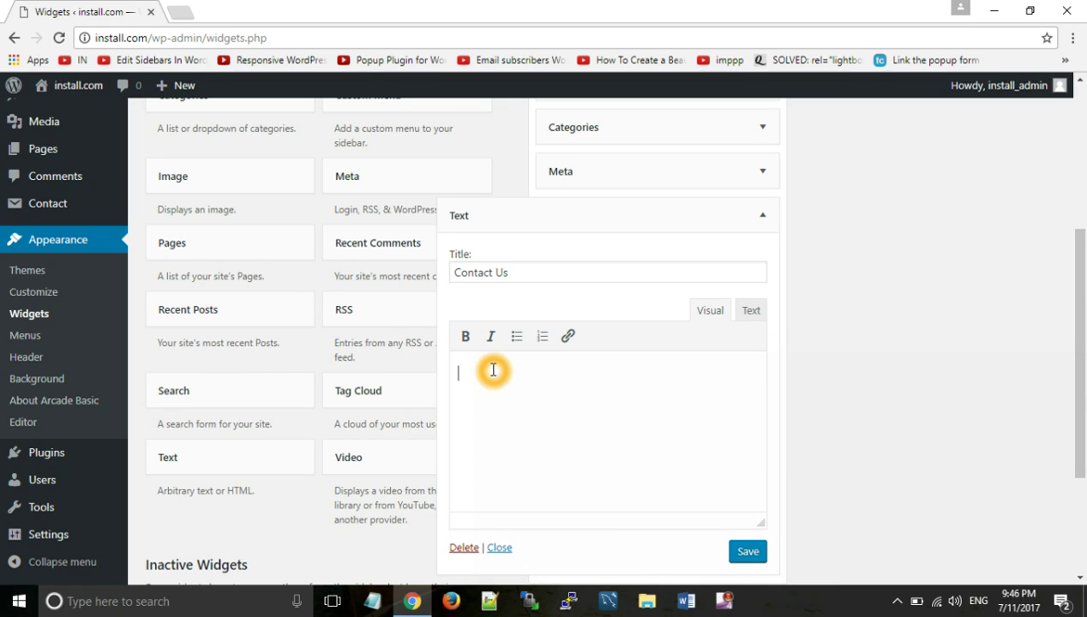
{"action": "key", "text": "ctrl+v"}
{"action": "left_click", "coordinate": [734, 400]}
{"action": "left_click", "coordinate": [748, 553]}
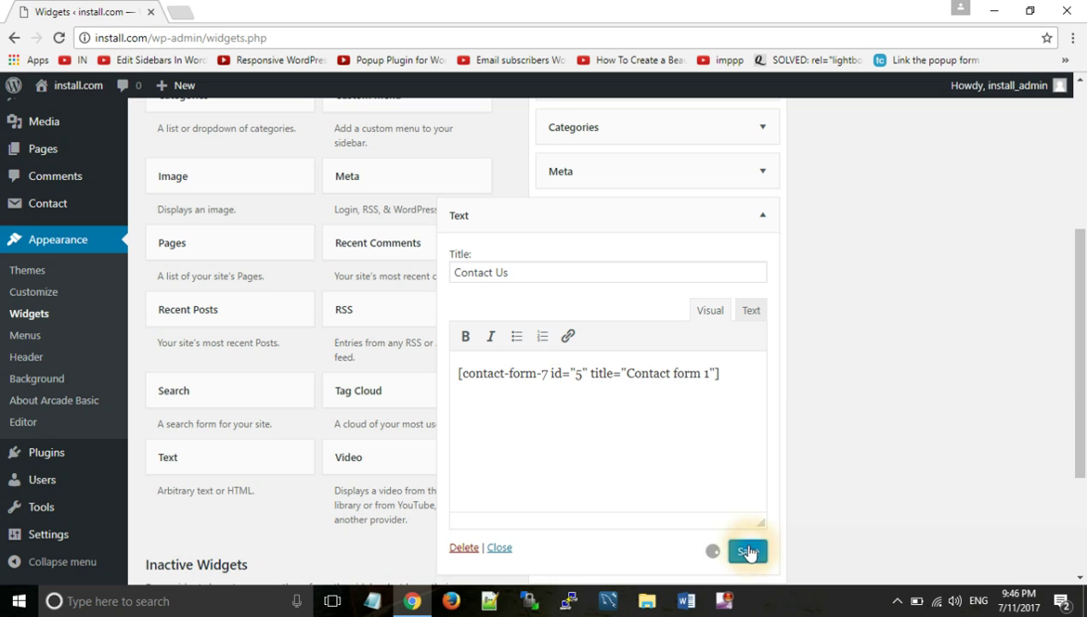
{"action": "left_click", "coordinate": [501, 550]}
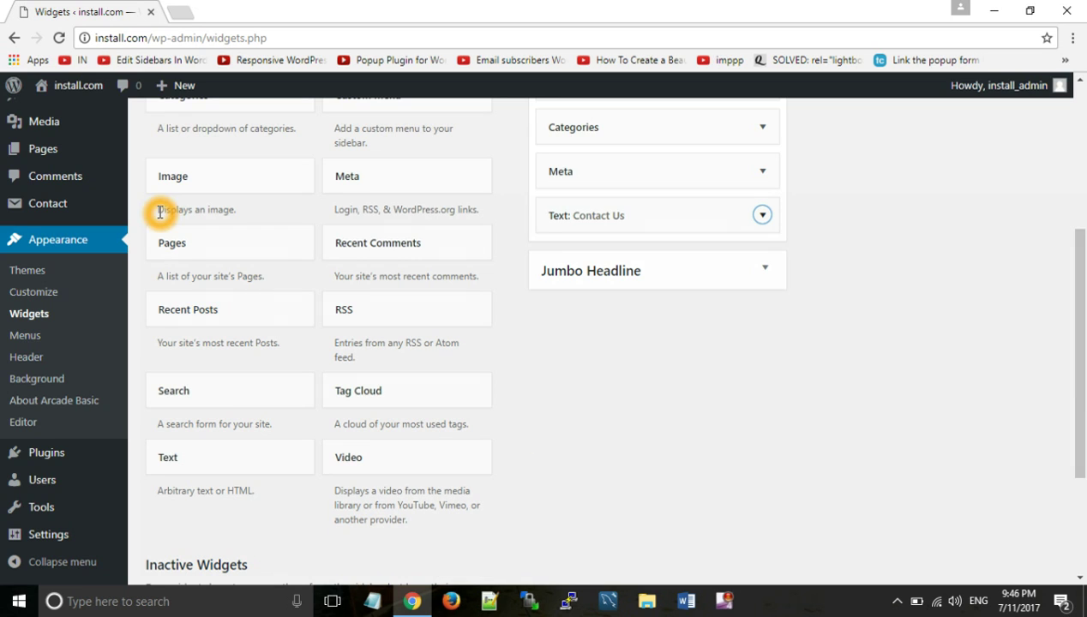
Visit the site's front page and examine the Contact Us form and its fields in the sidebar
{"action": "left_click", "coordinate": [68, 89]}
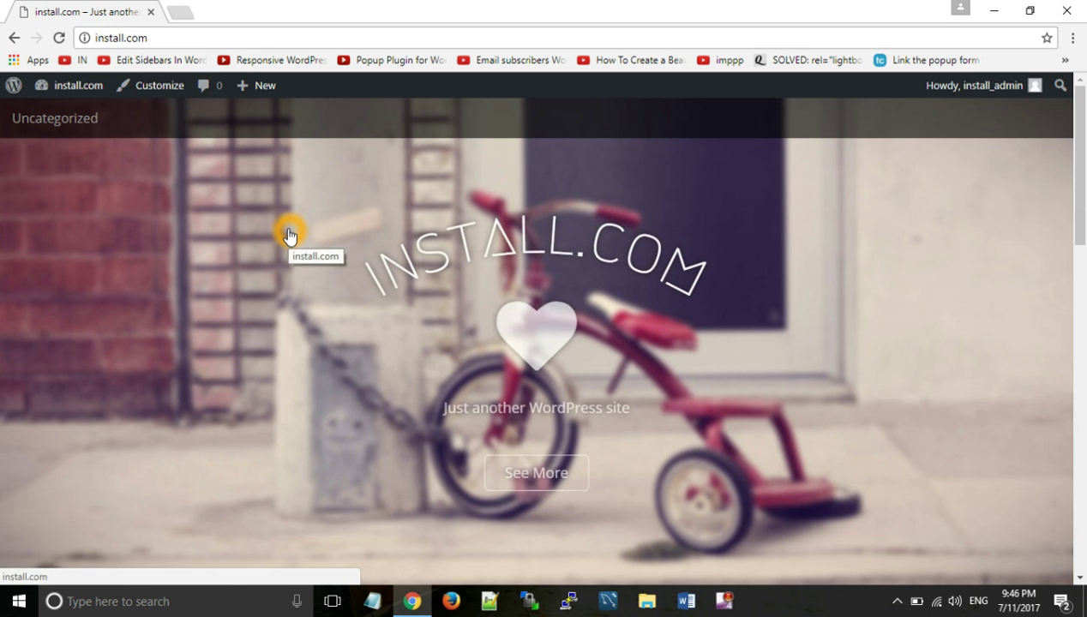
{"action": "scroll", "coordinate": [288, 233], "scroll_direction": "down", "scroll_amount": 15}
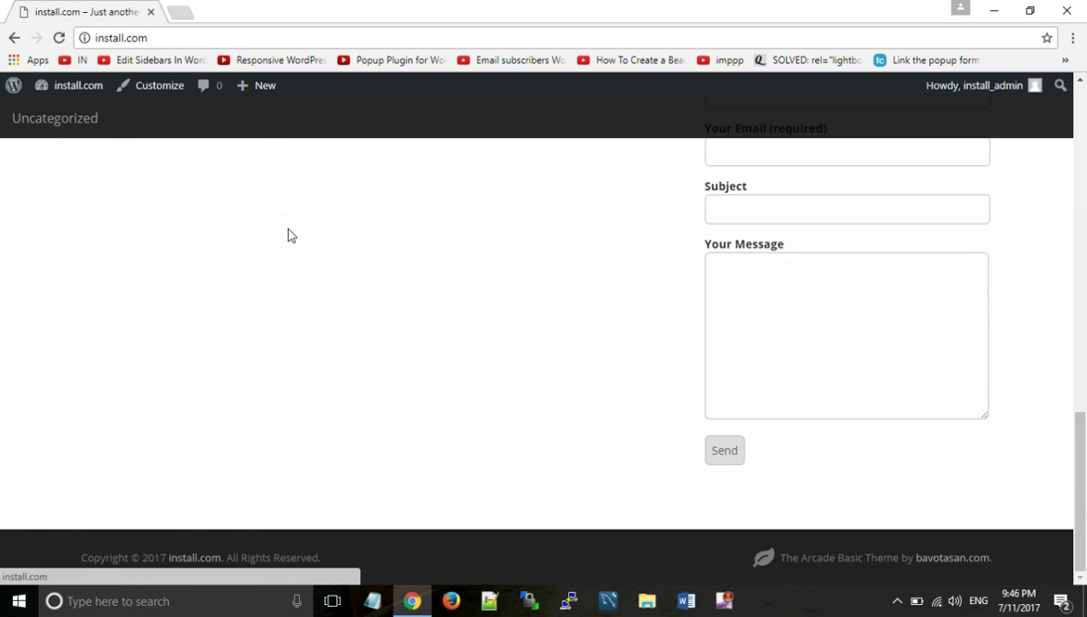
{"action": "scroll", "coordinate": [815, 281], "scroll_direction": "up", "scroll_amount": 3}
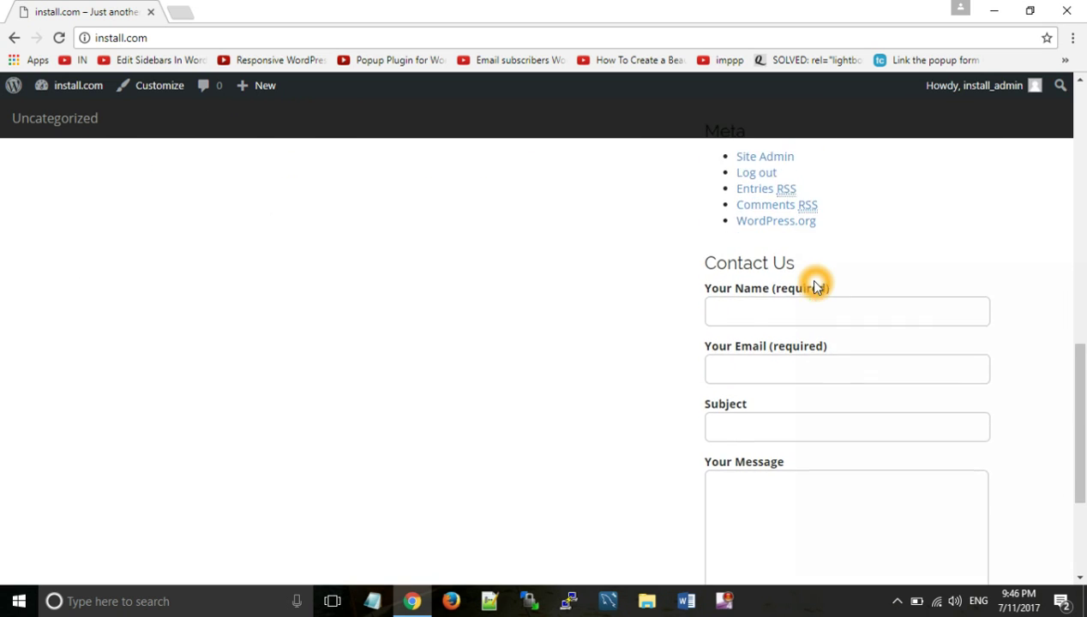
{"action": "scroll", "coordinate": [814, 283], "scroll_direction": "down", "scroll_amount": 1}
{"action": "left_click", "coordinate": [711, 200]}
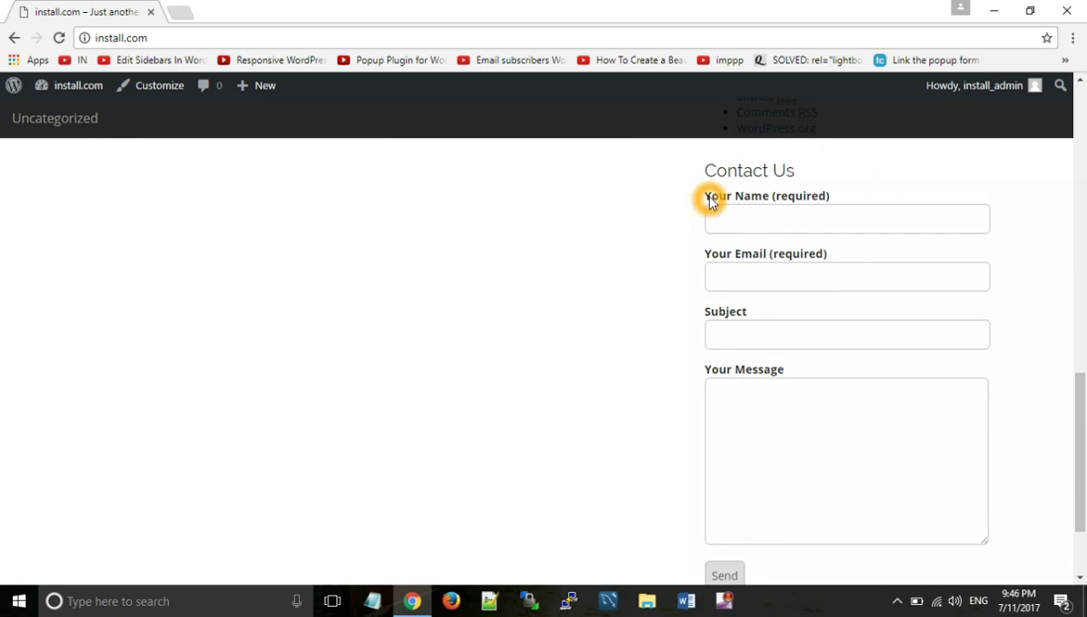
{"action": "left_click", "coordinate": [776, 395]}
{"action": "scroll", "coordinate": [777, 394], "scroll_direction": "down", "scroll_amount": 2}
{"action": "left_click", "coordinate": [777, 394]}
{"action": "left_click", "coordinate": [593, 408]}
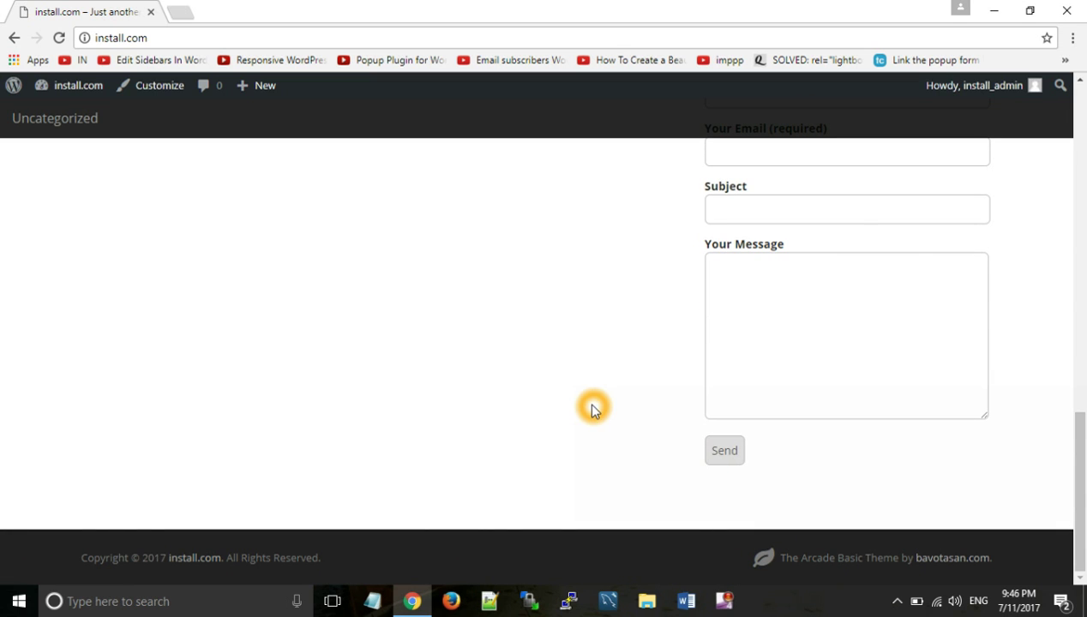
{"action": "scroll", "coordinate": [596, 399], "scroll_direction": "up", "scroll_amount": 2}
{"action": "scroll", "coordinate": [594, 400], "scroll_direction": "up", "scroll_amount": 1}
{"action": "scroll", "coordinate": [594, 396], "scroll_direction": "down", "scroll_amount": 2}
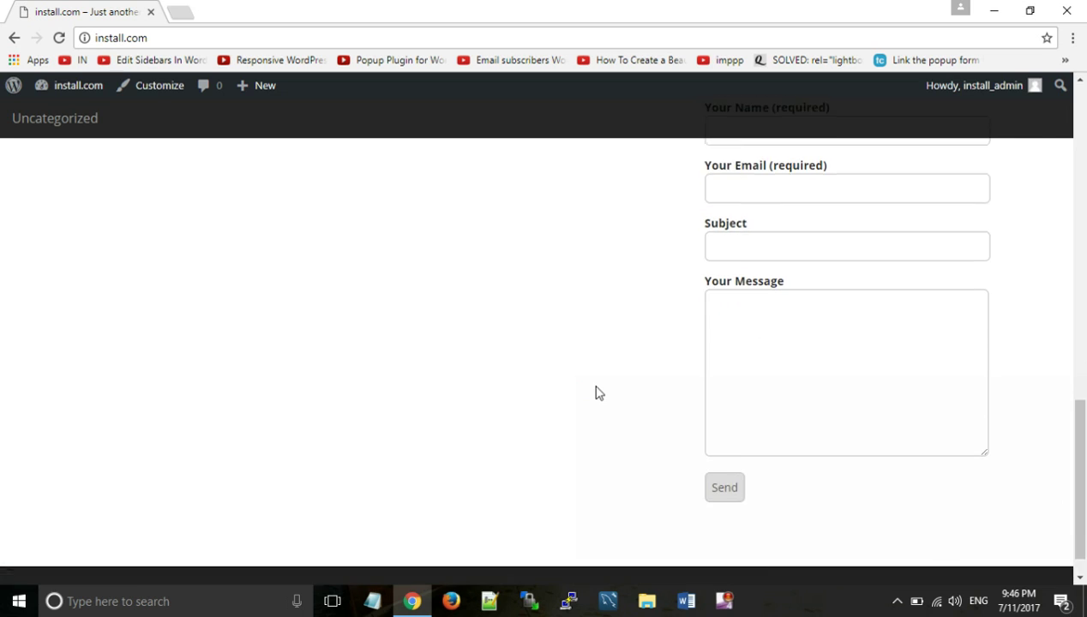
Return to the site's dashboard and open the upload form for adding a plugin in .zip format
{"action": "left_click", "coordinate": [70, 91]}
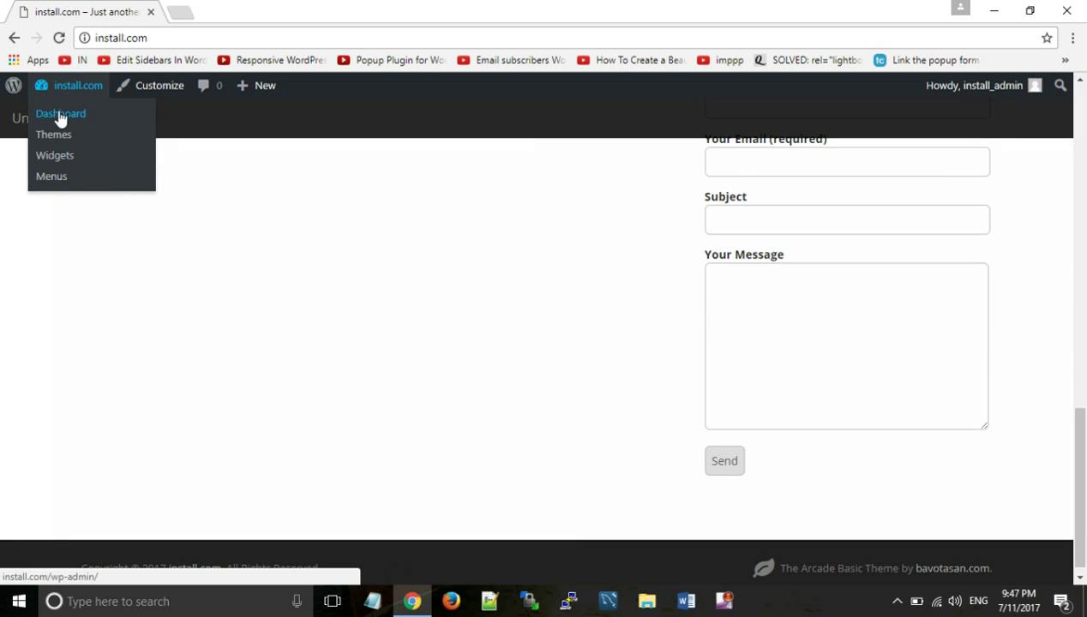
{"action": "left_click", "coordinate": [74, 132]}
{"action": "left_click", "coordinate": [71, 121]}
{"action": "left_click", "coordinate": [70, 120]}
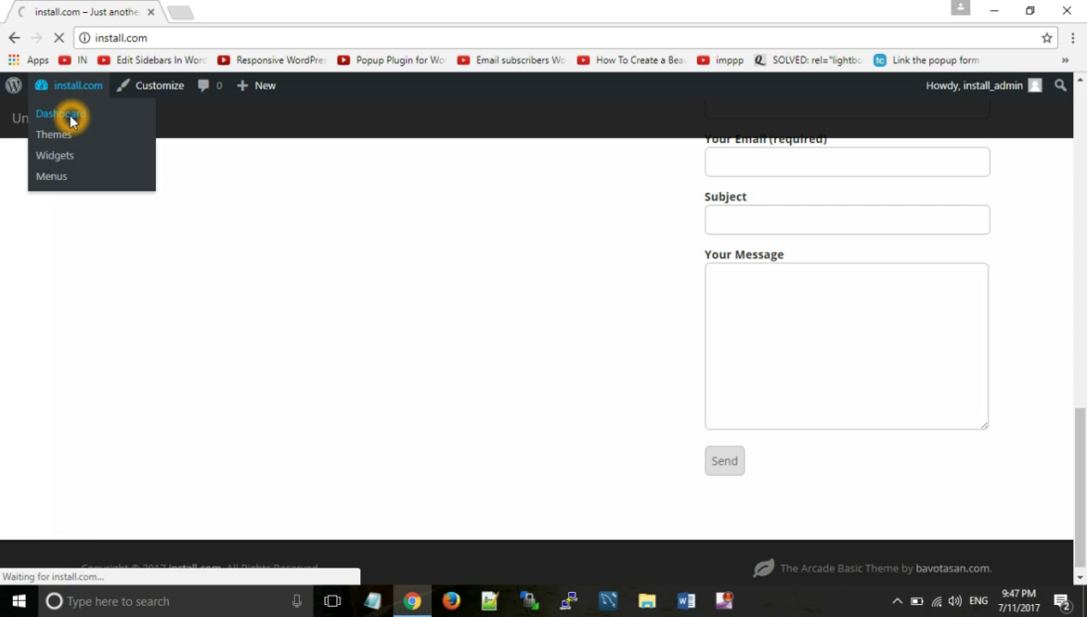
{"action": "left_click", "coordinate": [52, 387]}
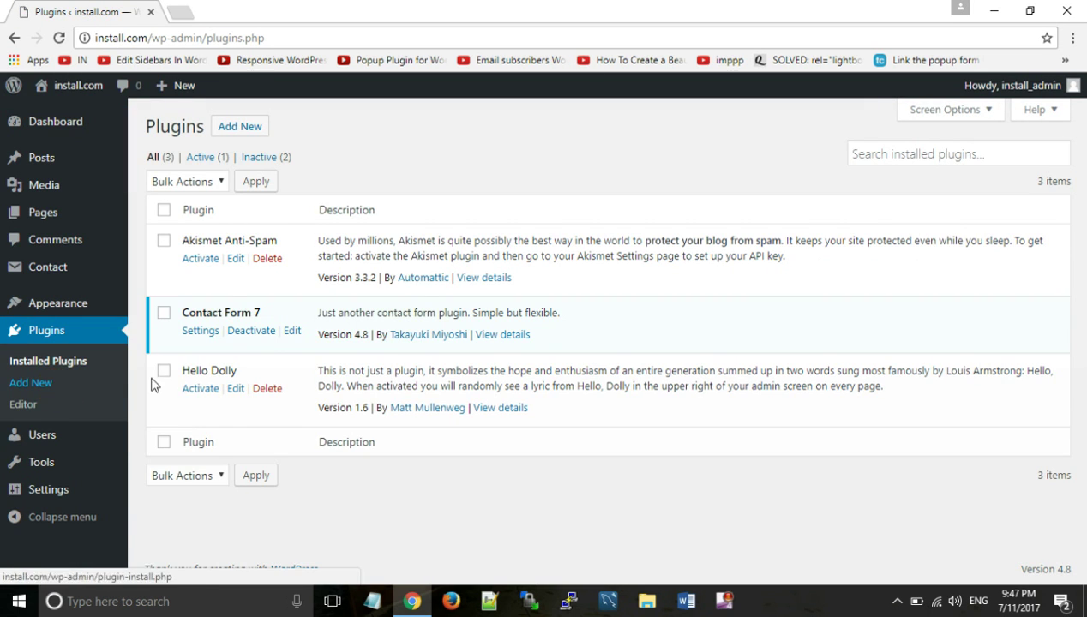
{"action": "left_click", "coordinate": [238, 131]}
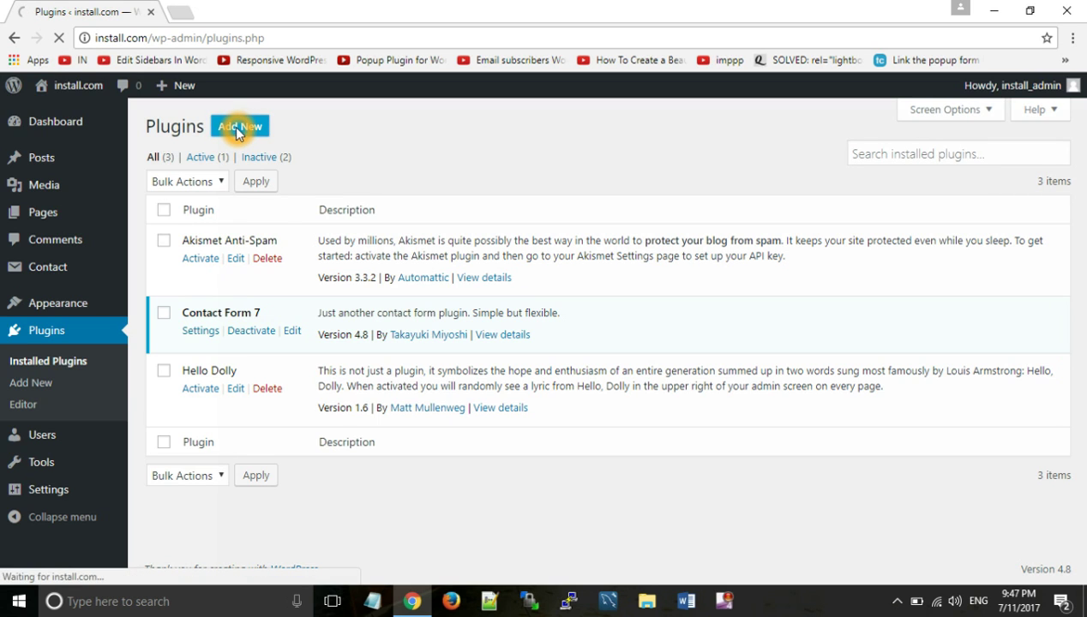
{"action": "left_click", "coordinate": [330, 275]}
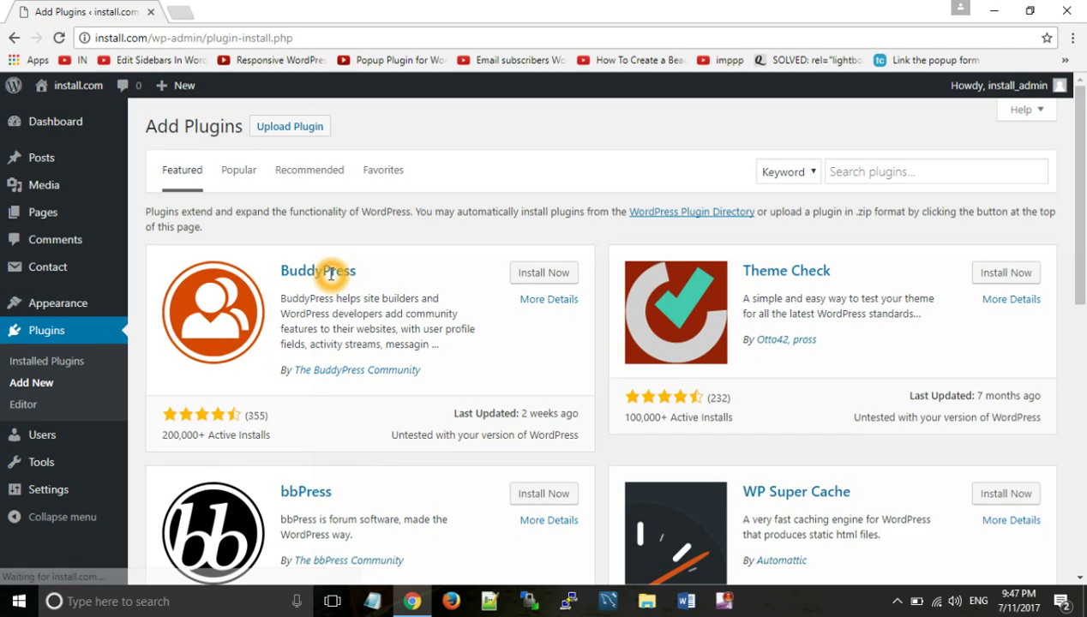
{"action": "left_click", "coordinate": [296, 129]}
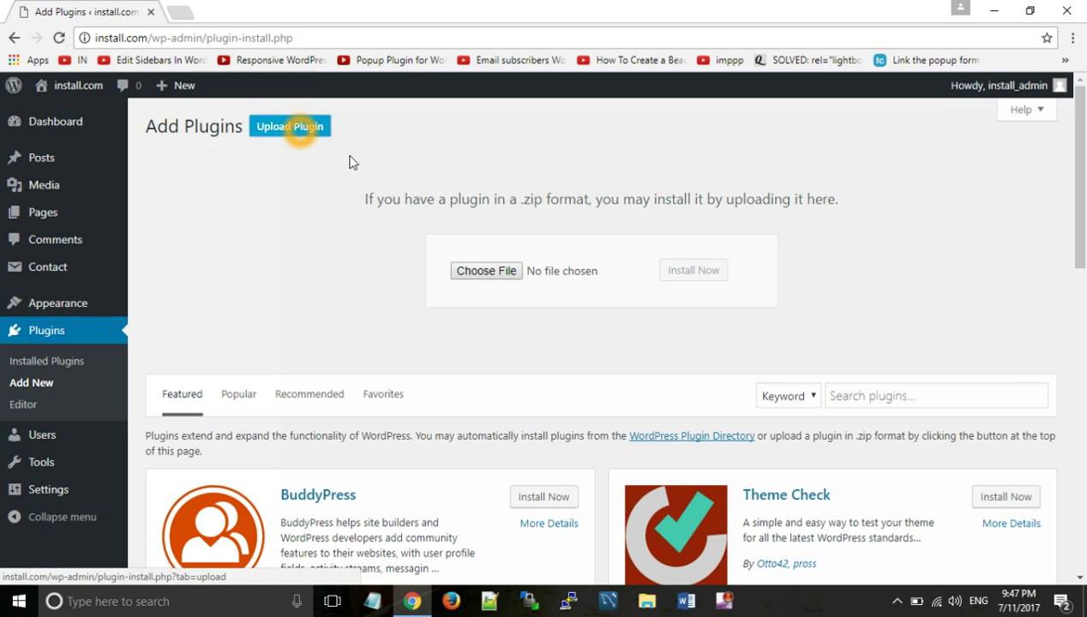
{"action": "left_click", "coordinate": [424, 259]}
Choose tinymce-advanced.4.6.3 from the Plugins folder in Downloads and install it
{"action": "left_click", "coordinate": [492, 272]}
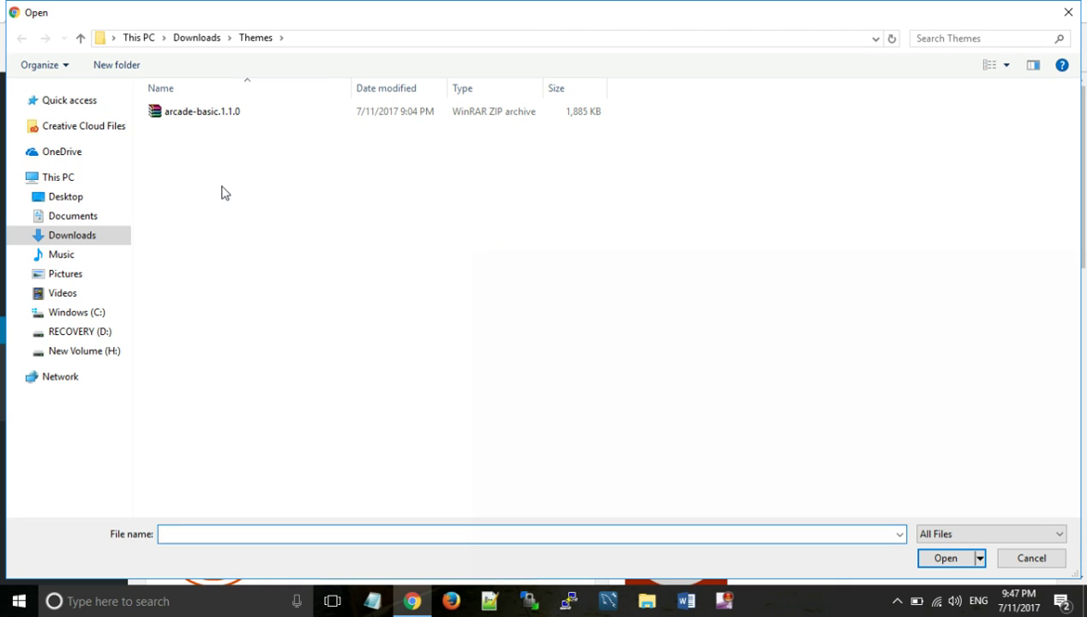
{"action": "left_click", "coordinate": [190, 39]}
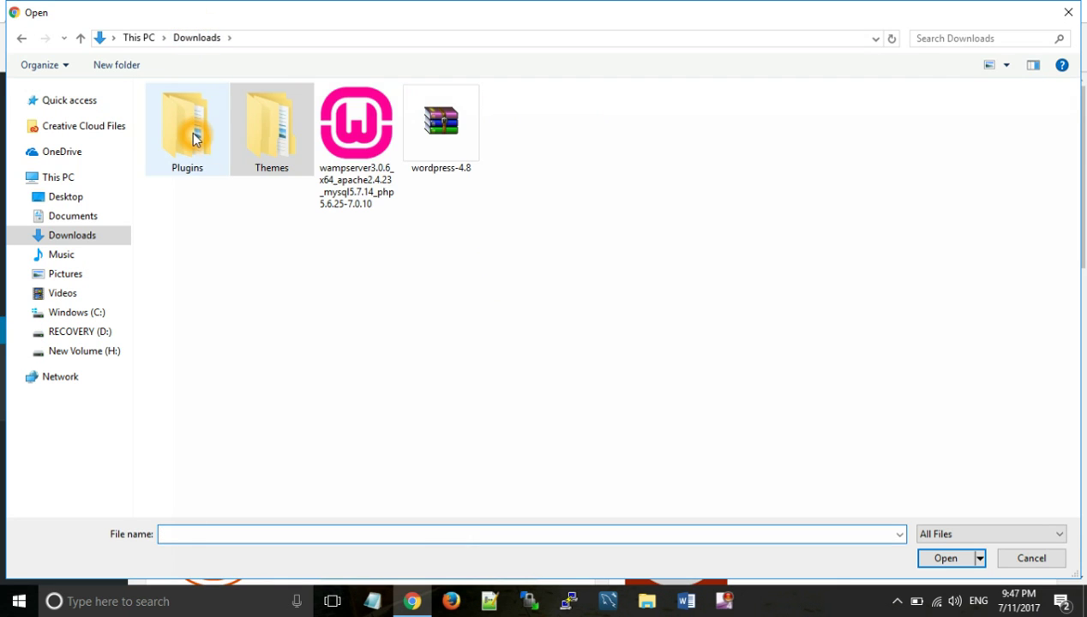
{"action": "double_click", "coordinate": [193, 137]}
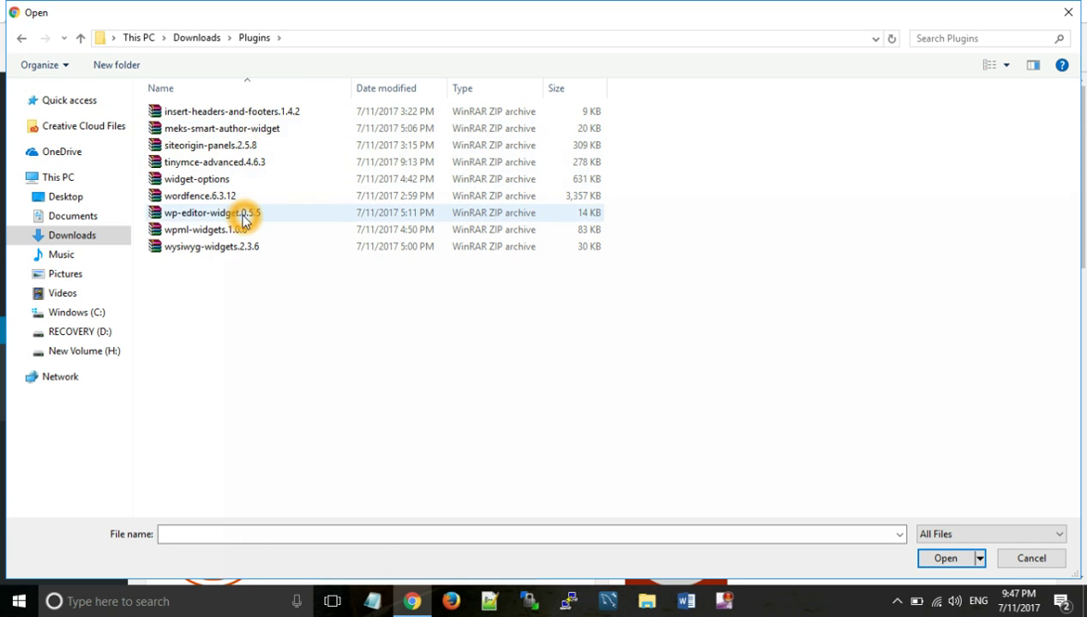
{"action": "left_click", "coordinate": [240, 167]}
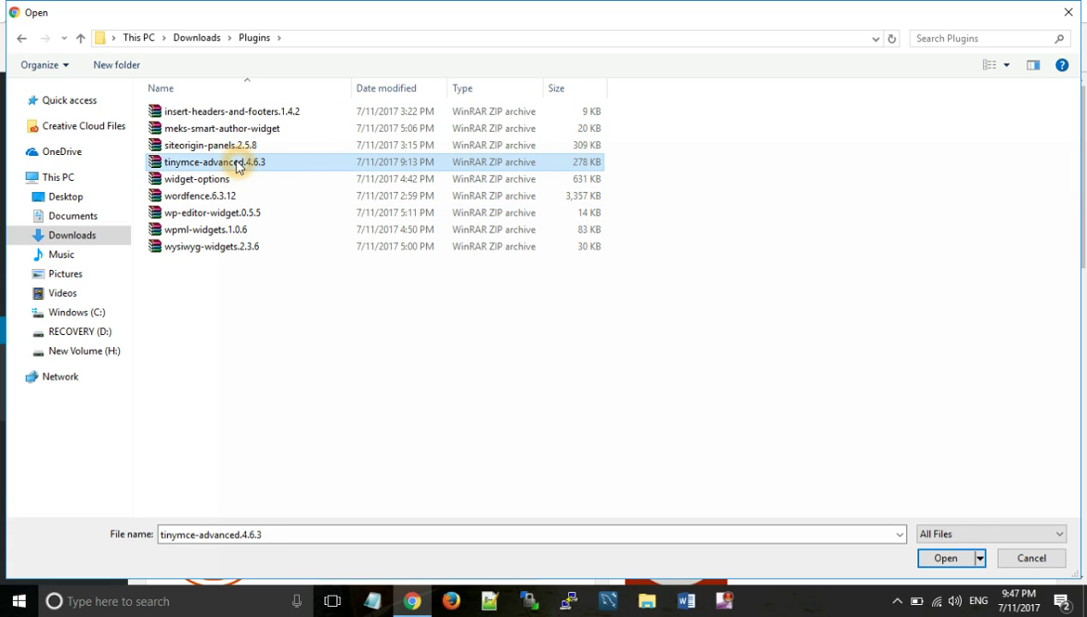
{"action": "left_click", "coordinate": [941, 559]}
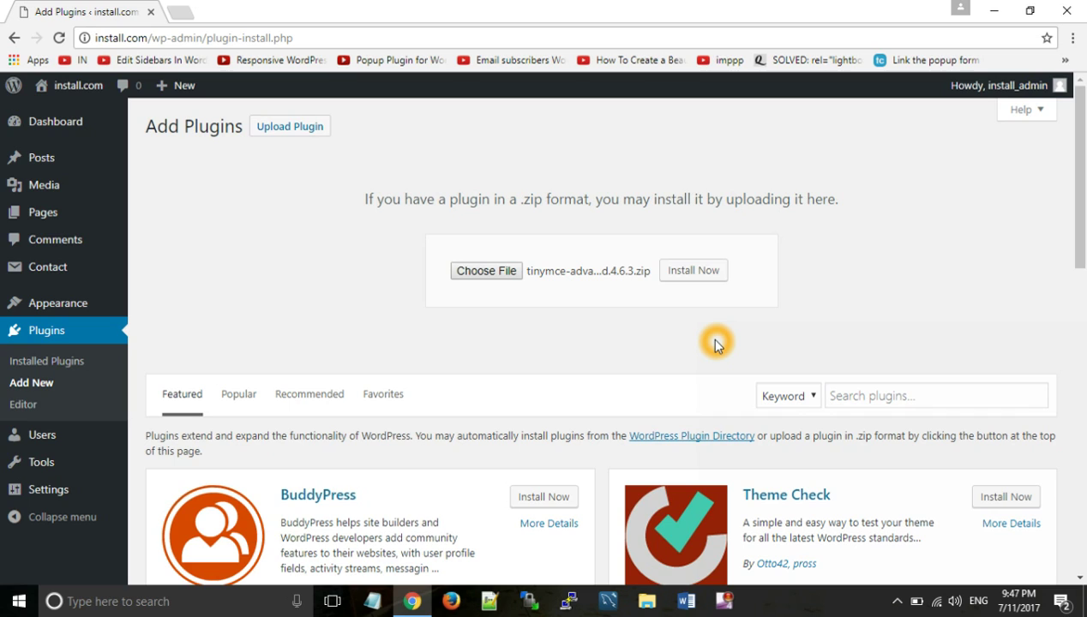
{"action": "left_click", "coordinate": [695, 274]}
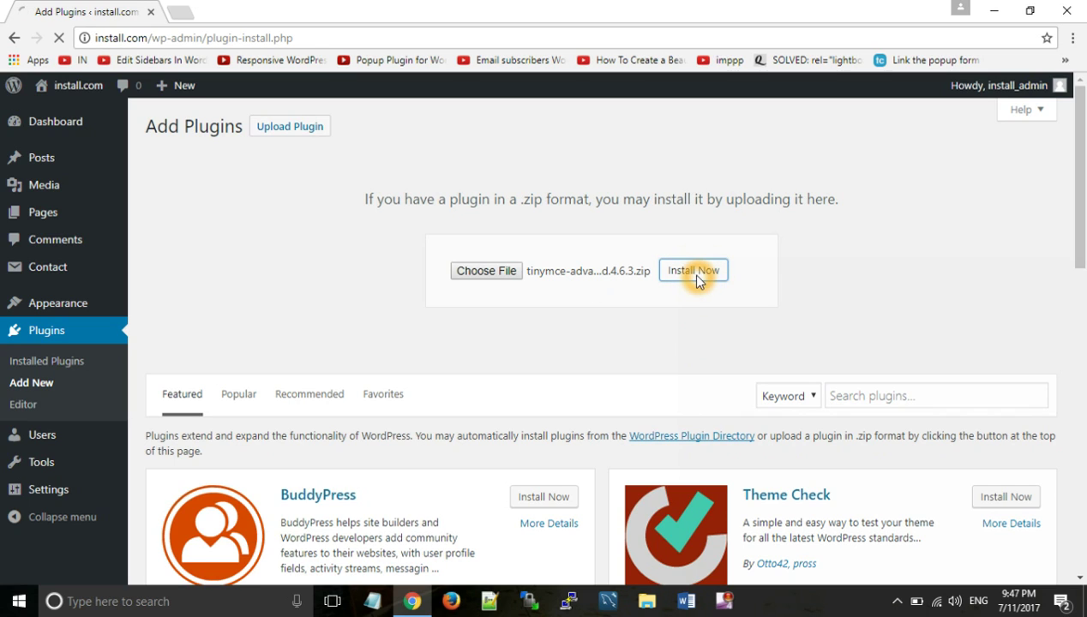
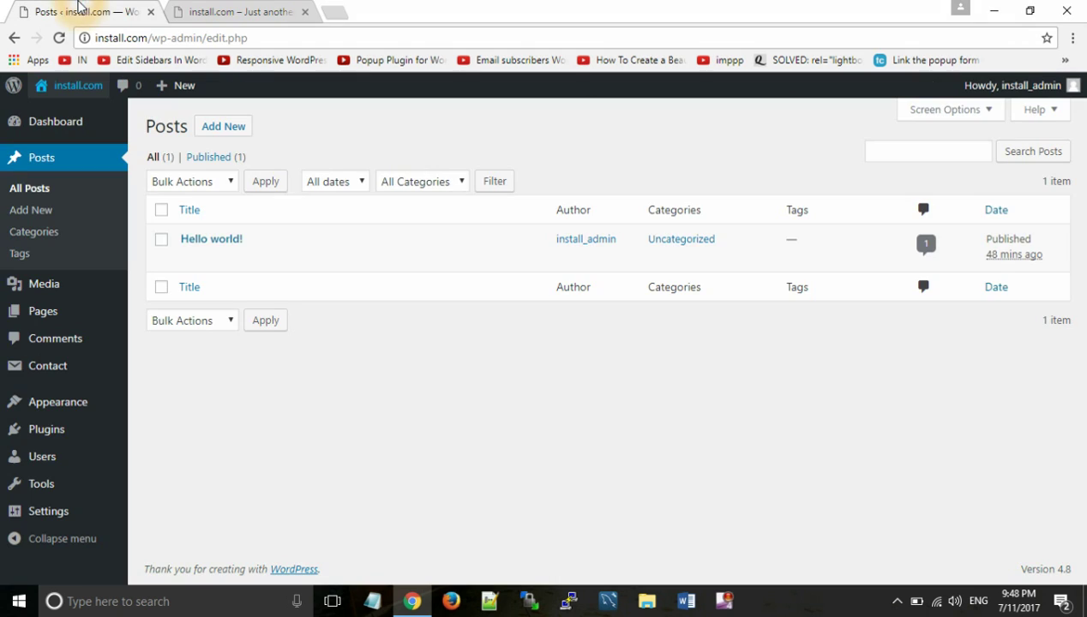
Open the "Hello world!" post for editing
{"action": "left_click", "coordinate": [215, 243]}
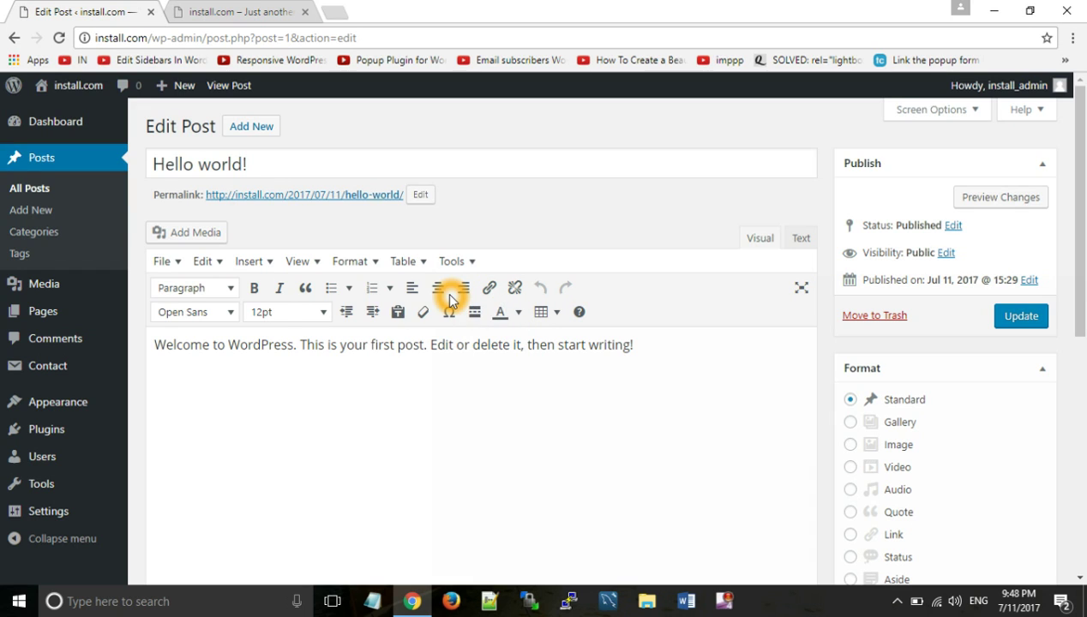
Make the words "Welcome to WordPress" bold in the body of the "Hello world!" post
{"action": "left_click_drag", "start_coordinate": [152, 347], "coordinate": [289, 327]}
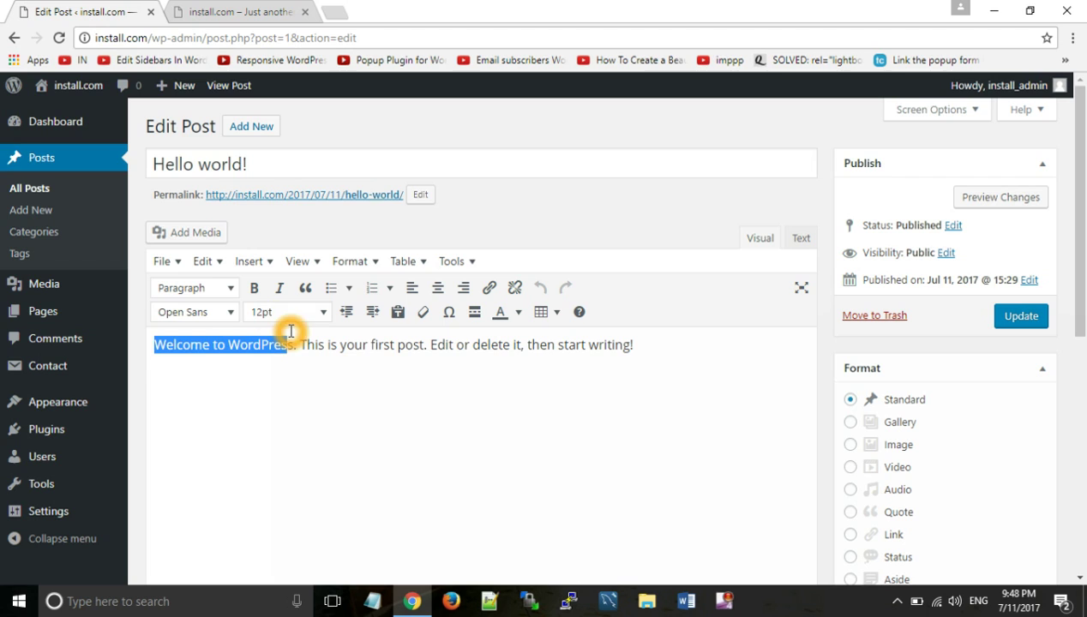
{"action": "left_click", "coordinate": [254, 289]}
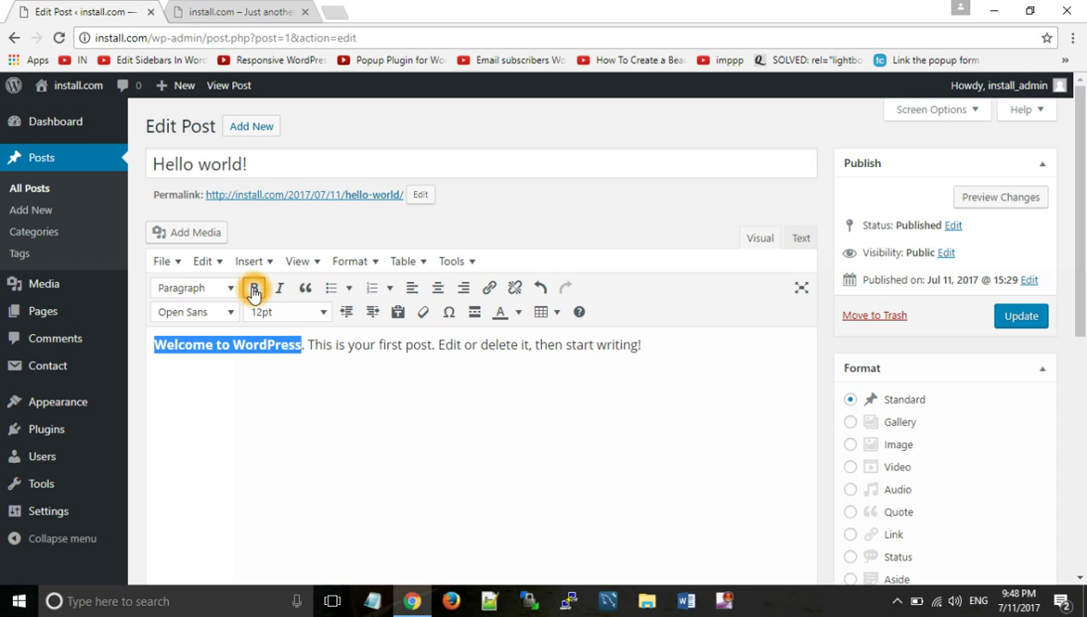
{"action": "left_click", "coordinate": [481, 292]}
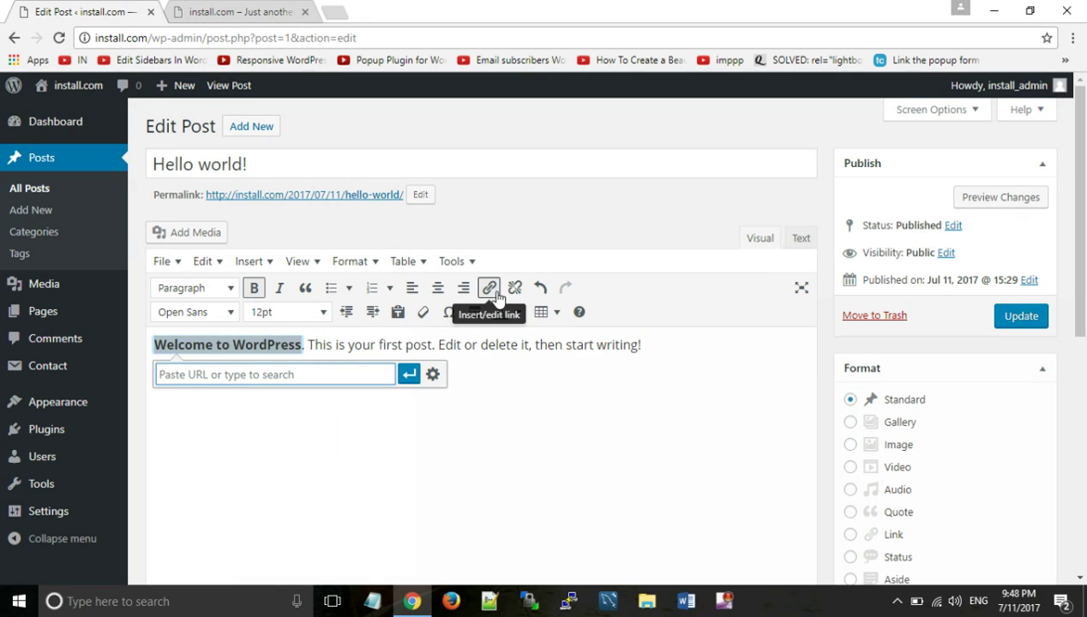
{"action": "left_click", "coordinate": [221, 384]}
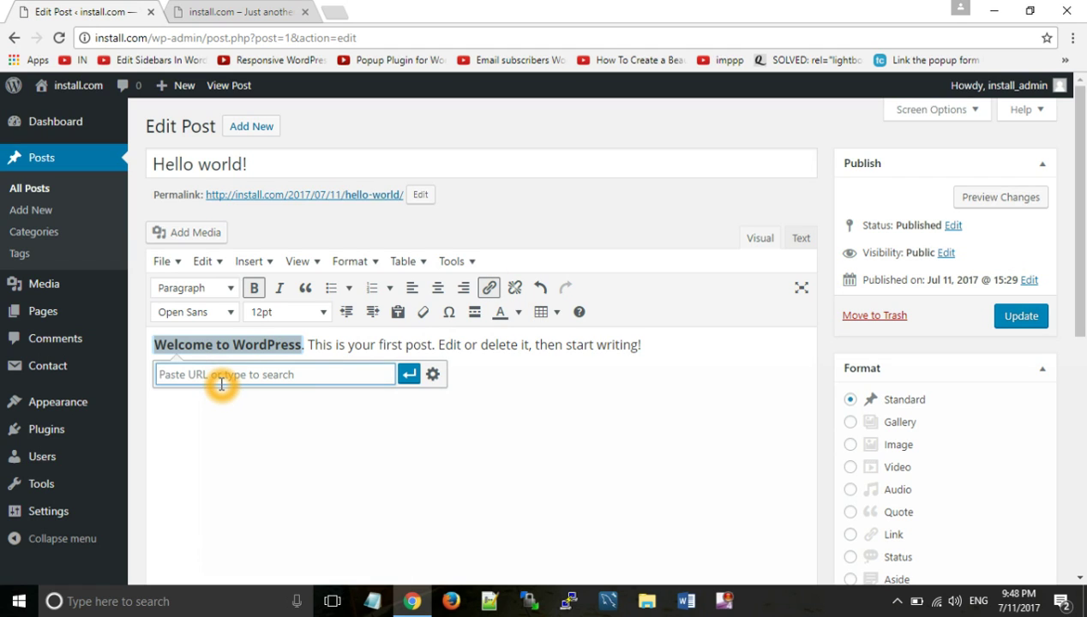
{"action": "left_click", "coordinate": [457, 414]}
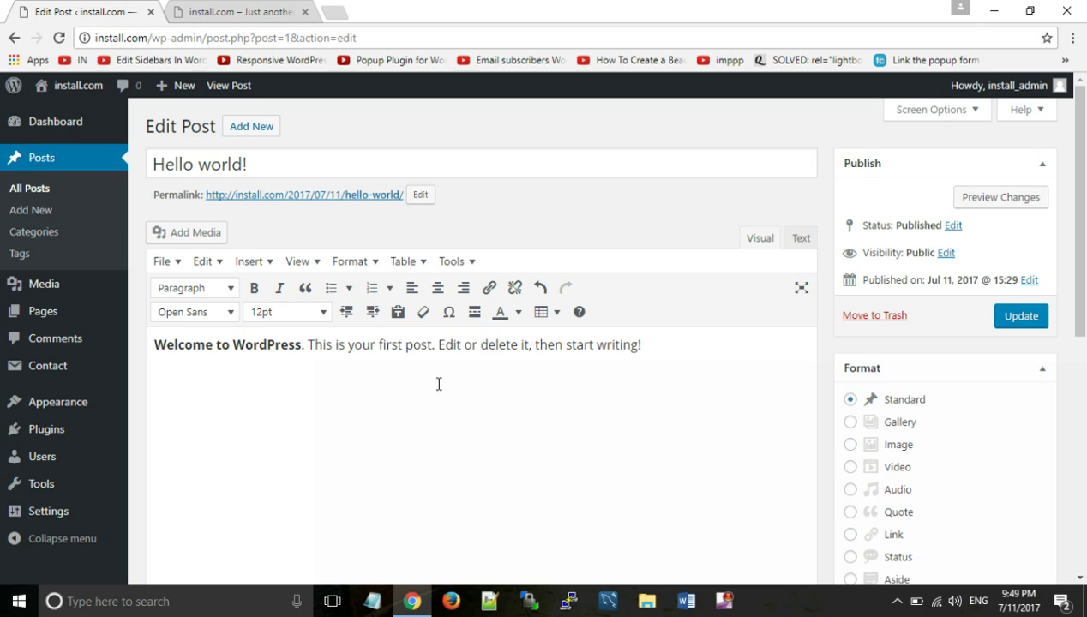
{"action": "left_click", "coordinate": [406, 423]}
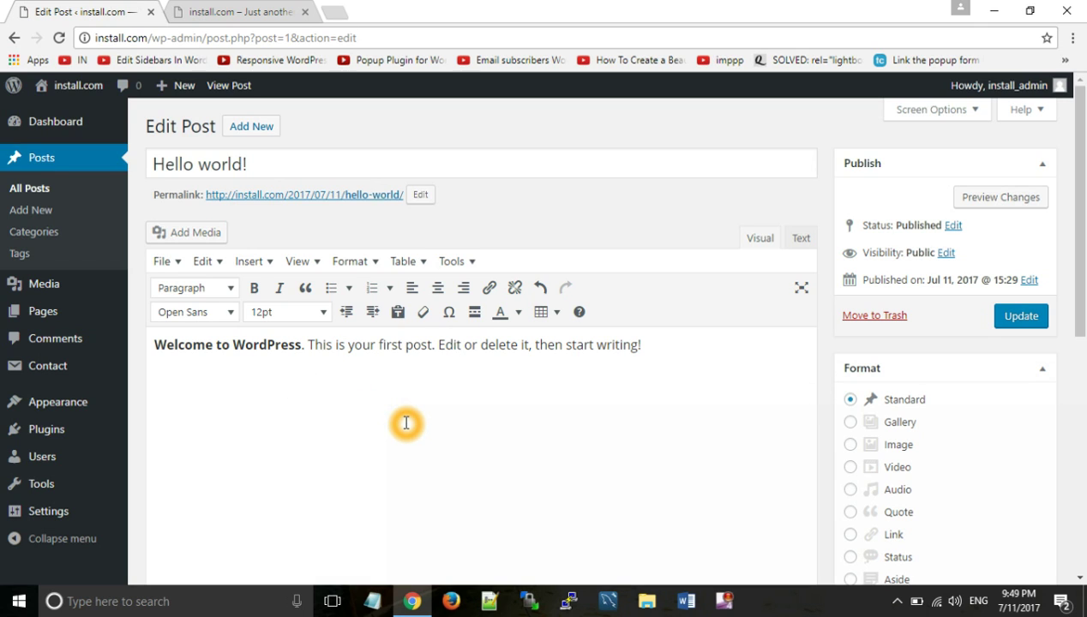
Update the "Hello world!" post and visit the site's front page
{"action": "left_click", "coordinate": [1020, 317]}
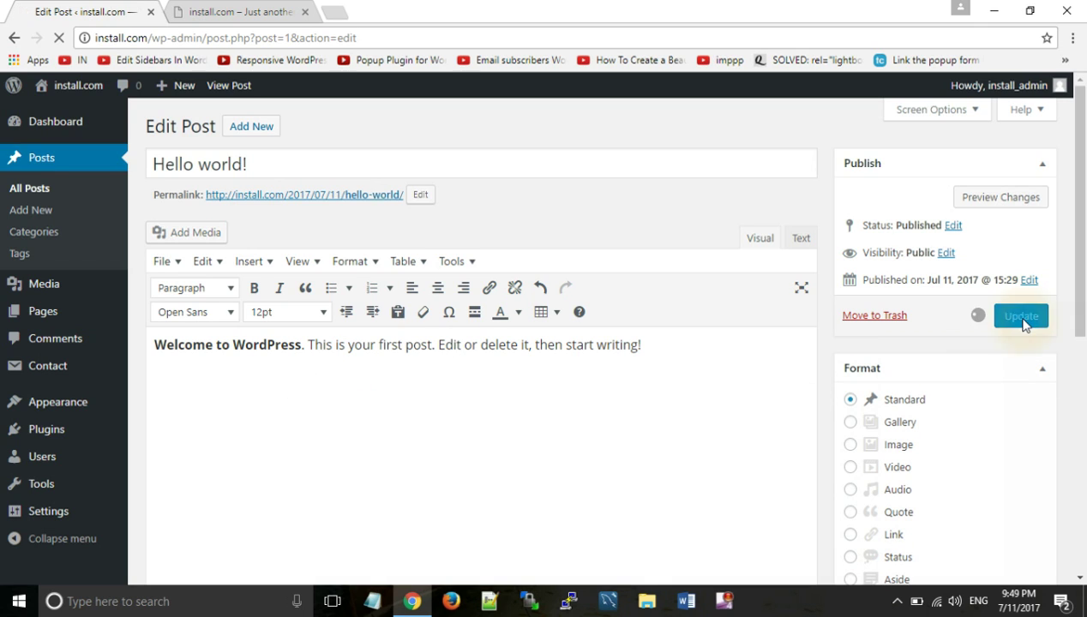
{"action": "left_click", "coordinate": [703, 330]}
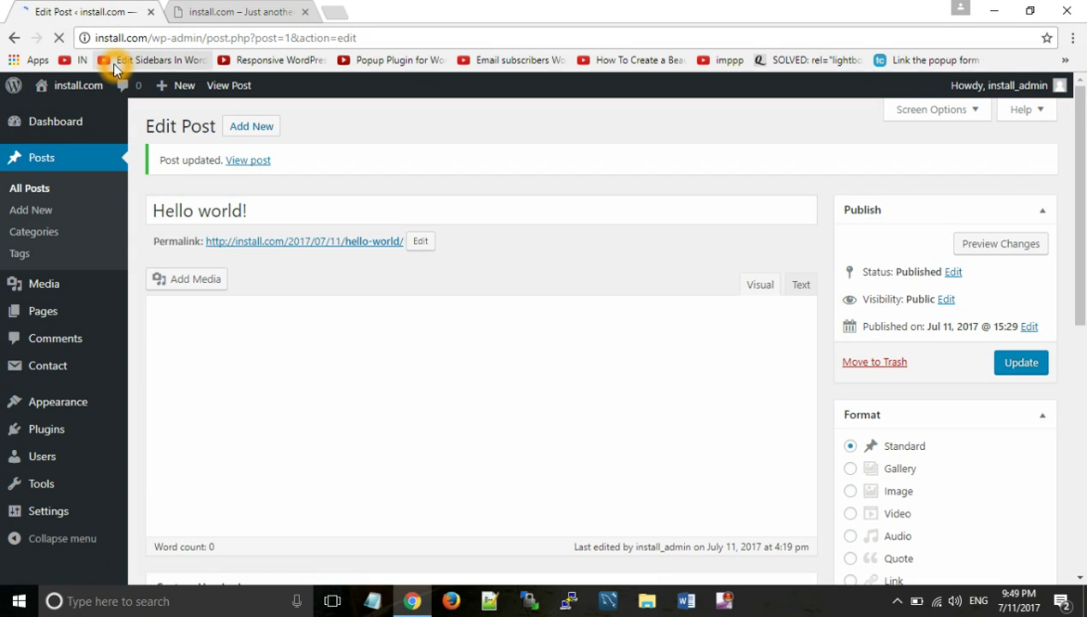
{"action": "left_click", "coordinate": [68, 87]}
{"action": "left_click", "coordinate": [69, 88]}
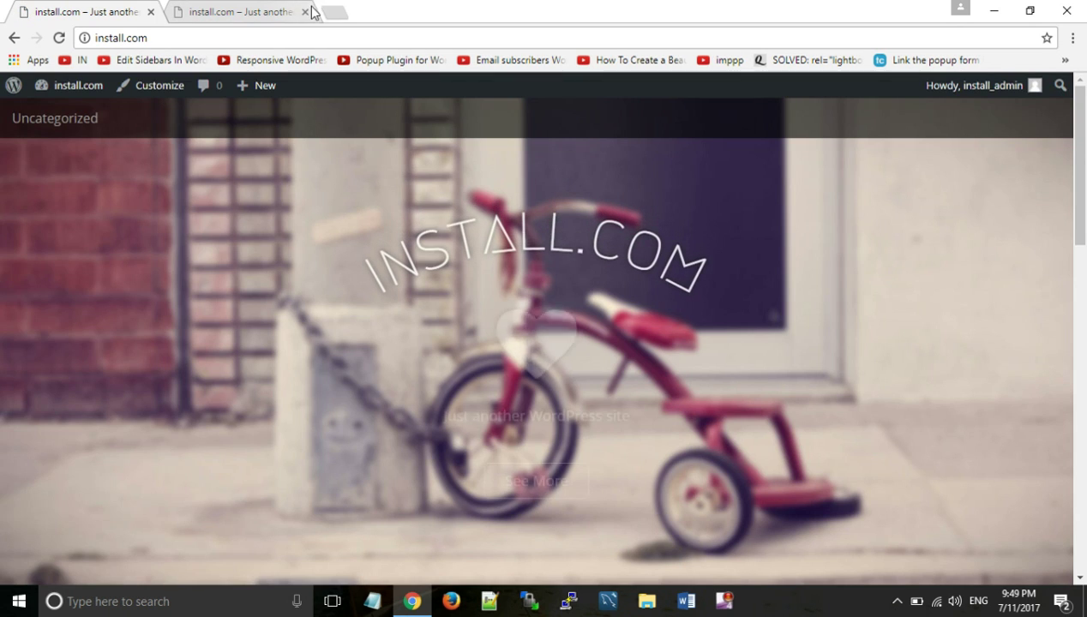
Close the duplicate install.com tab and examine the "Hello world!" excerpt on the front page
{"action": "left_click", "coordinate": [305, 12]}
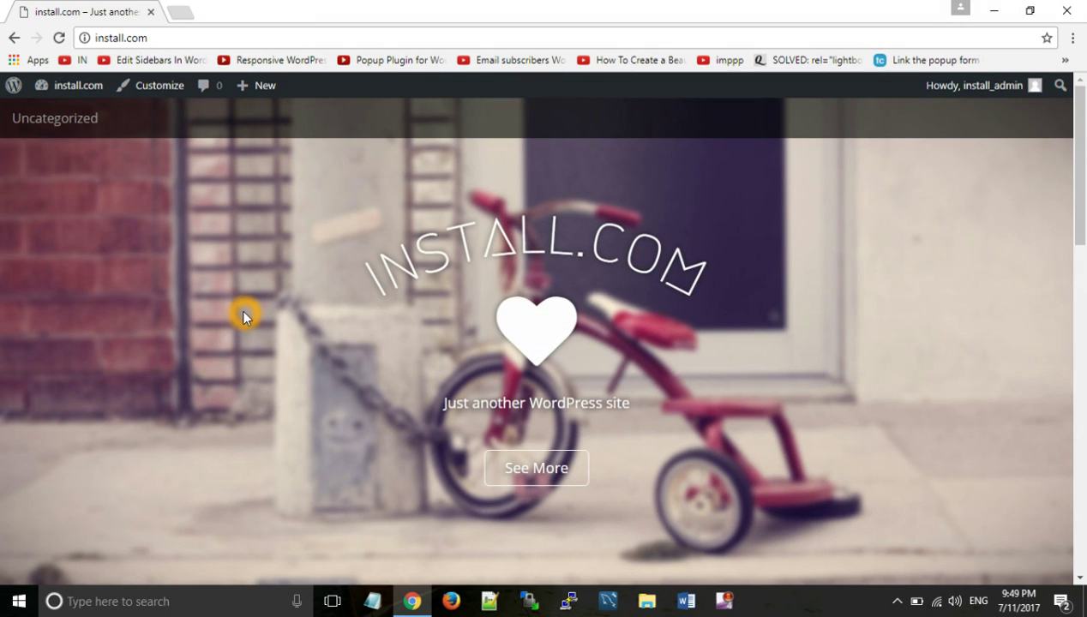
{"action": "scroll", "coordinate": [243, 315], "scroll_direction": "down", "scroll_amount": 5}
{"action": "left_click", "coordinate": [244, 315]}
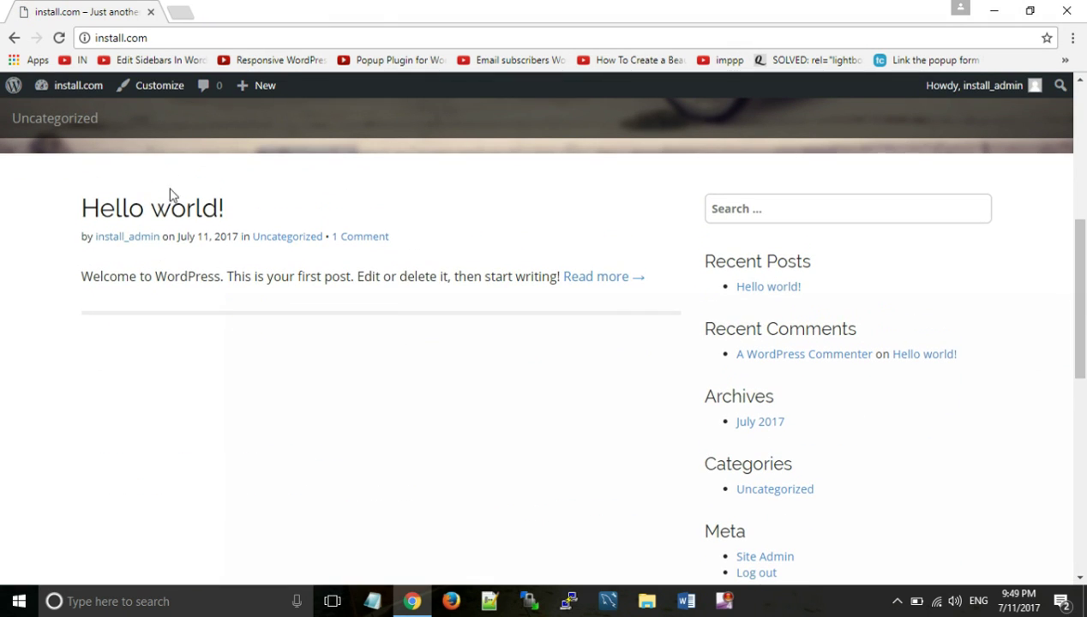
{"action": "left_click", "coordinate": [94, 7]}
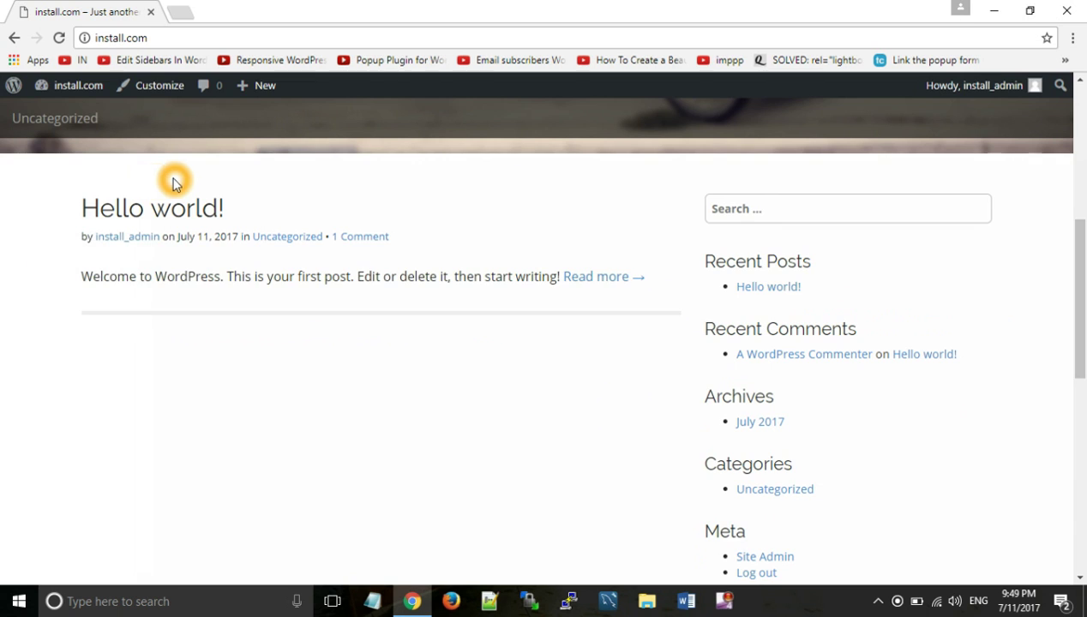
{"action": "scroll", "coordinate": [172, 182], "scroll_direction": "up", "scroll_amount": 3}
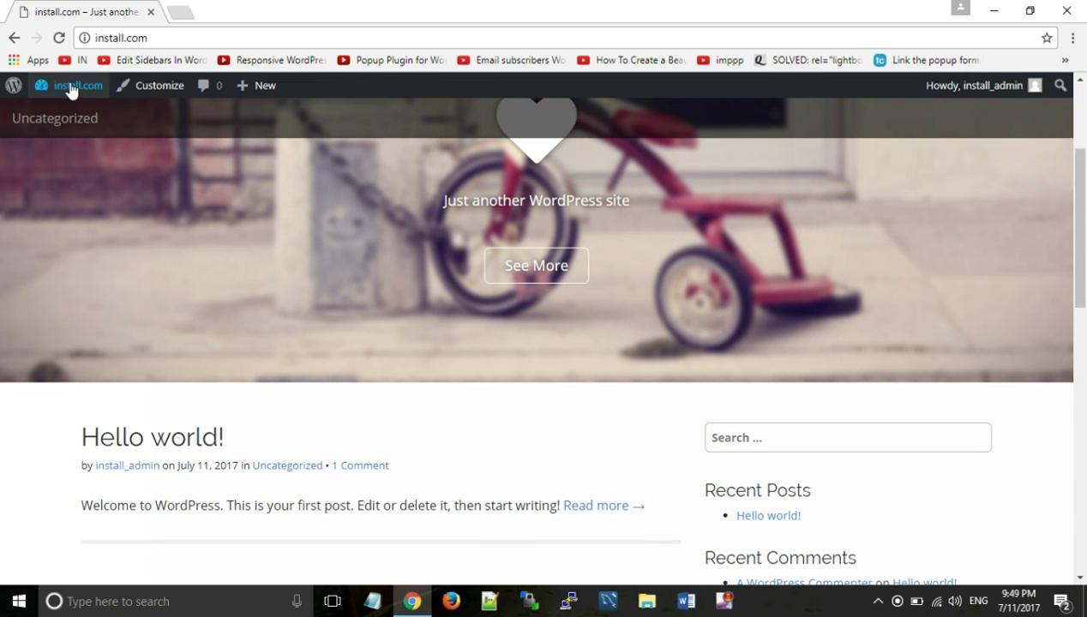
{"action": "mouse_move", "coordinate": [72, 85]}
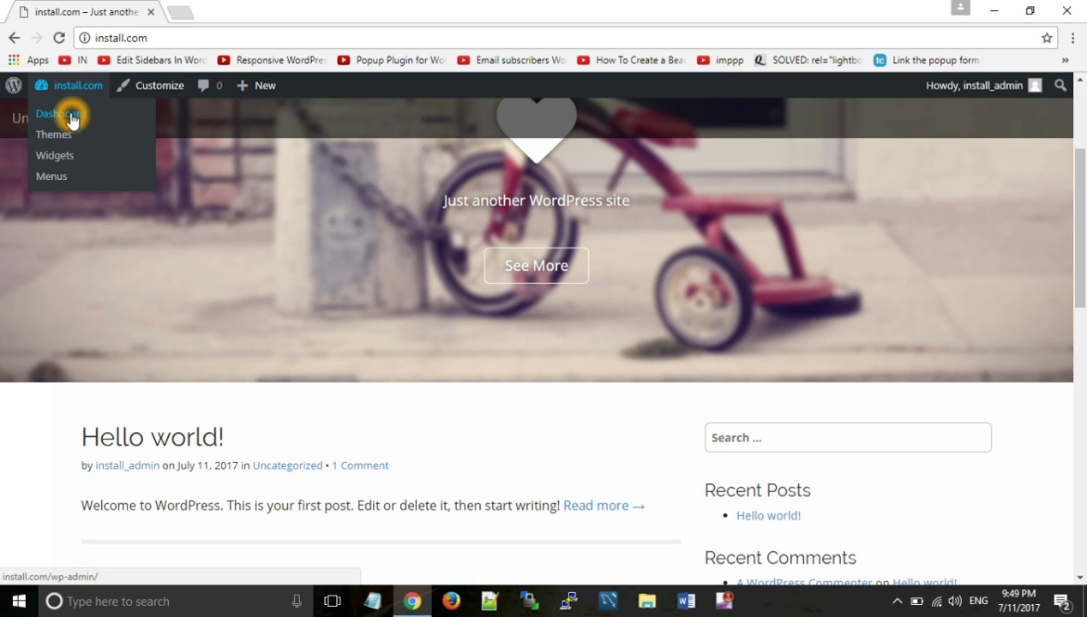
{"action": "scroll", "coordinate": [340, 323], "scroll_direction": "down", "scroll_amount": 2}
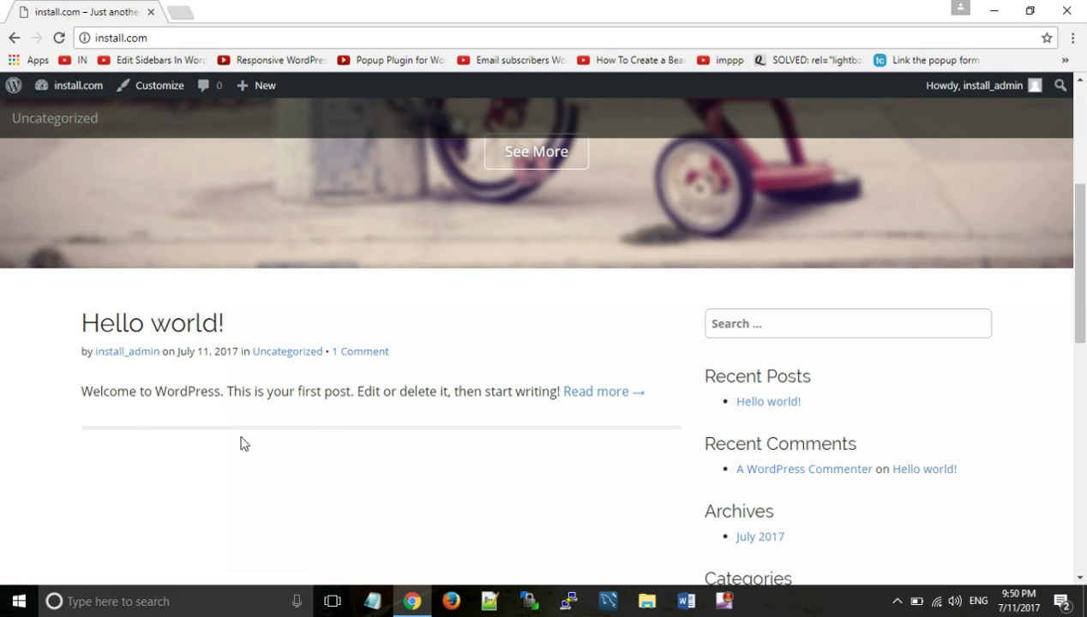
Open the full "Hello world!" post from its excerpt and check the formatting of "Welcome to WordPress"
{"action": "left_click", "coordinate": [373, 436]}
{"action": "left_click", "coordinate": [609, 392]}
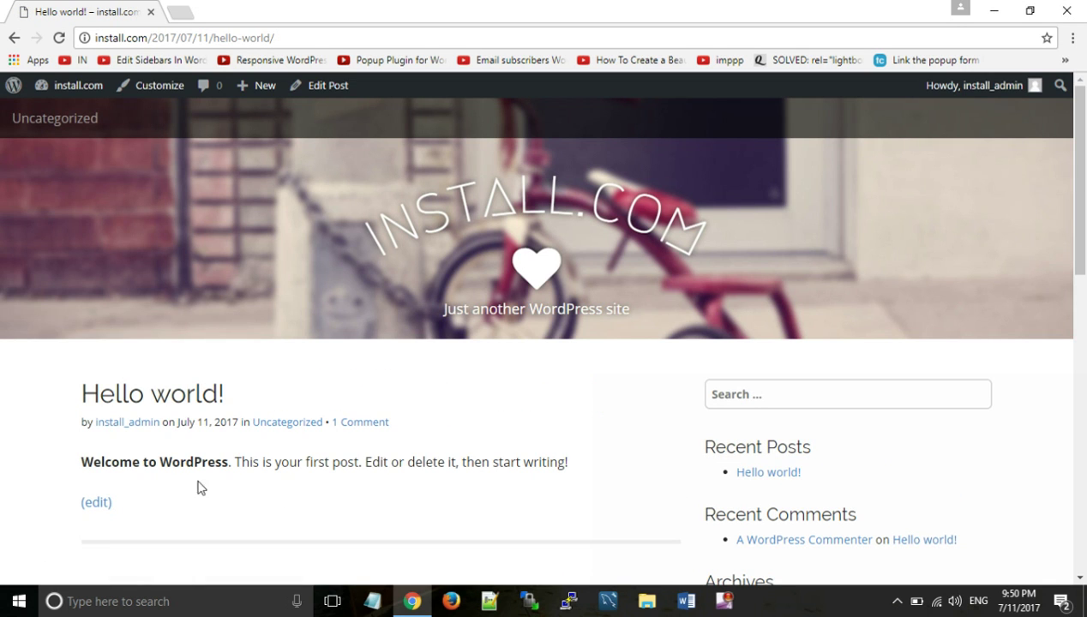
{"action": "left_click_drag", "start_coordinate": [229, 466], "coordinate": [83, 471]}
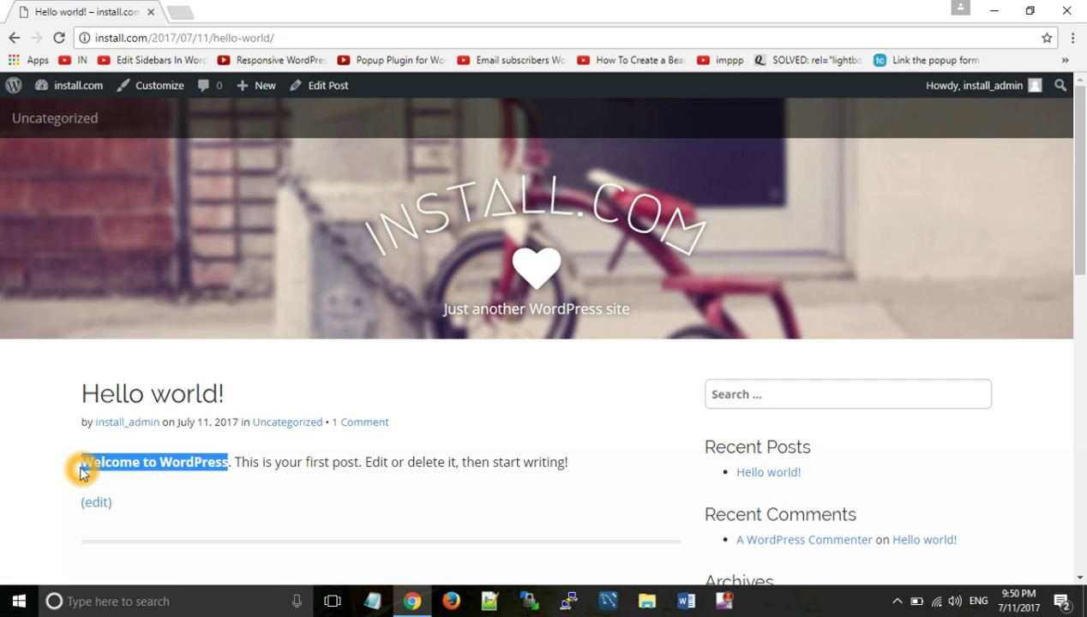